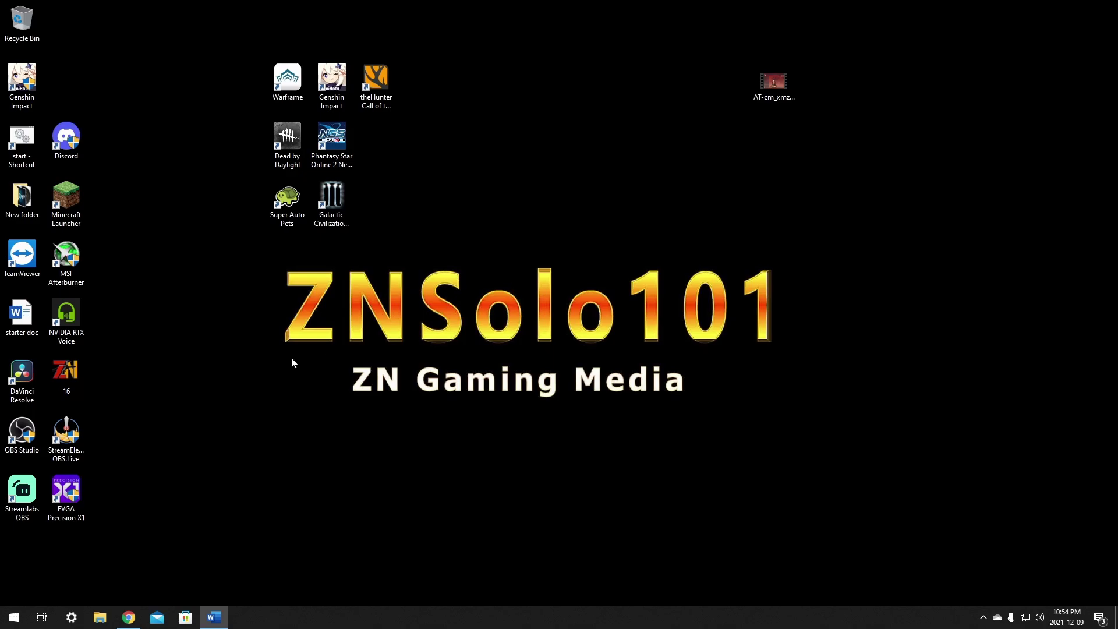
Open the Run box from Start, reopen it with Win+R, and move it to the screen centre.
left_click(7, 623)
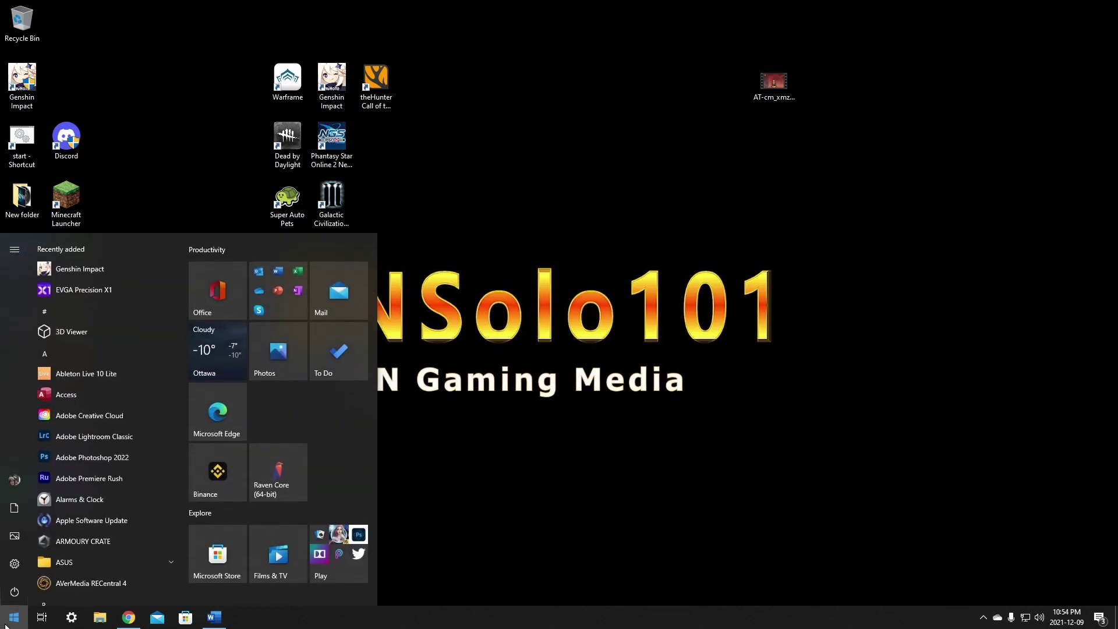
type("run")
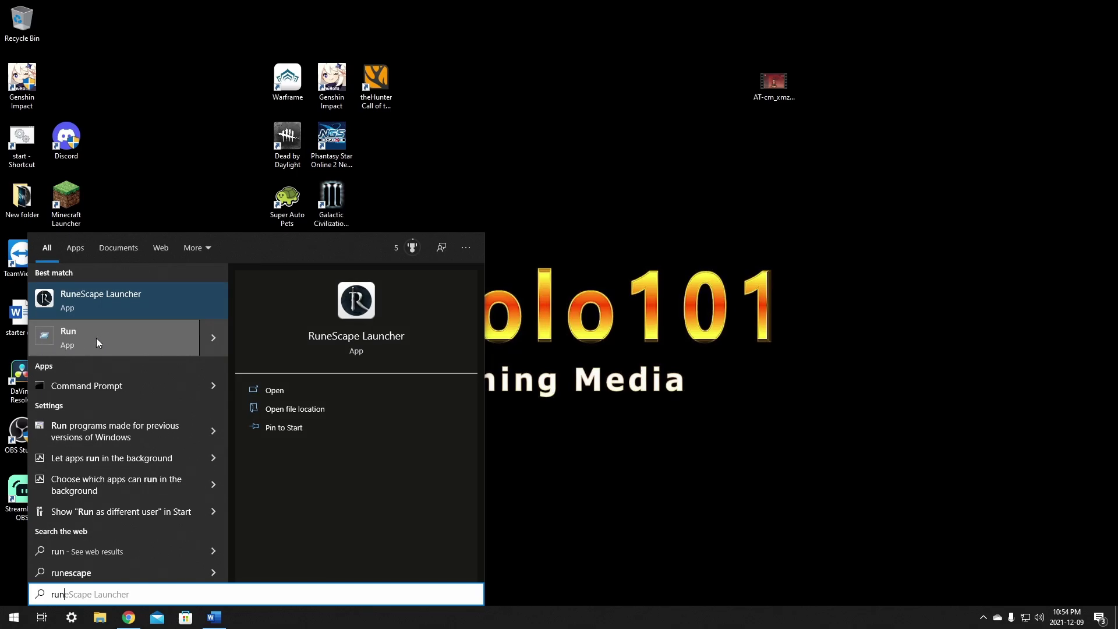
left_click(96, 338)
key("Return")
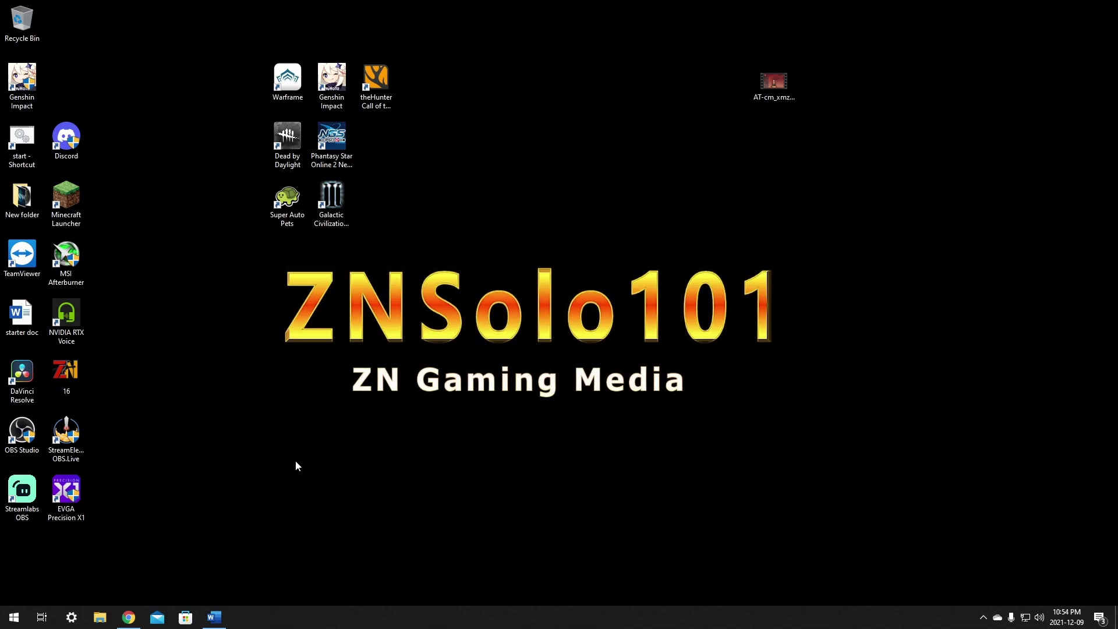
key("super+r")
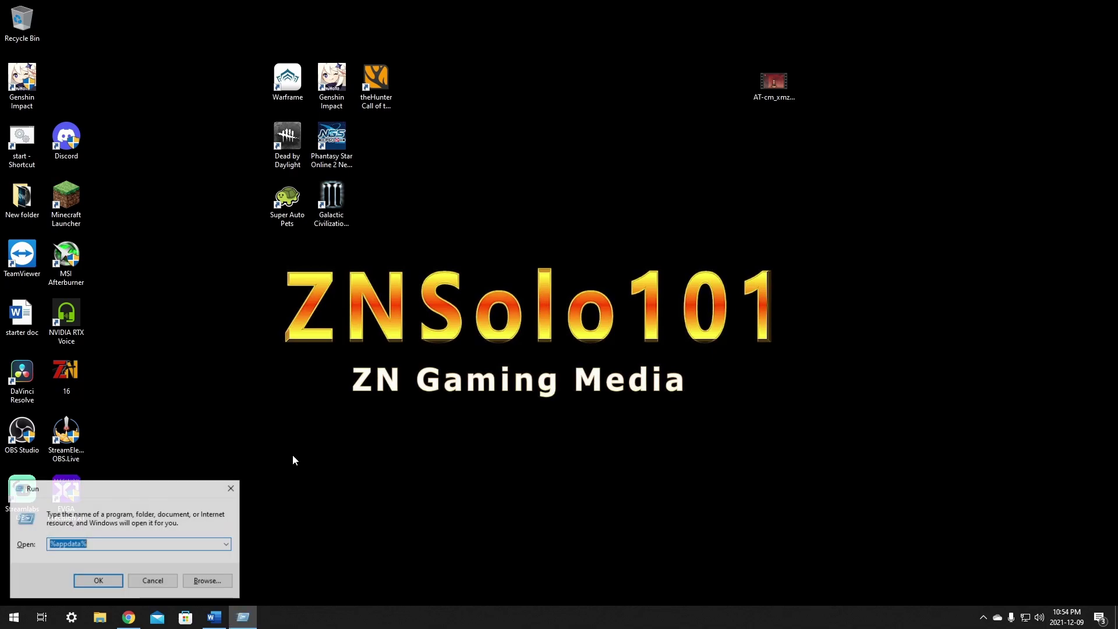
left_click_drag(154, 488, 542, 243)
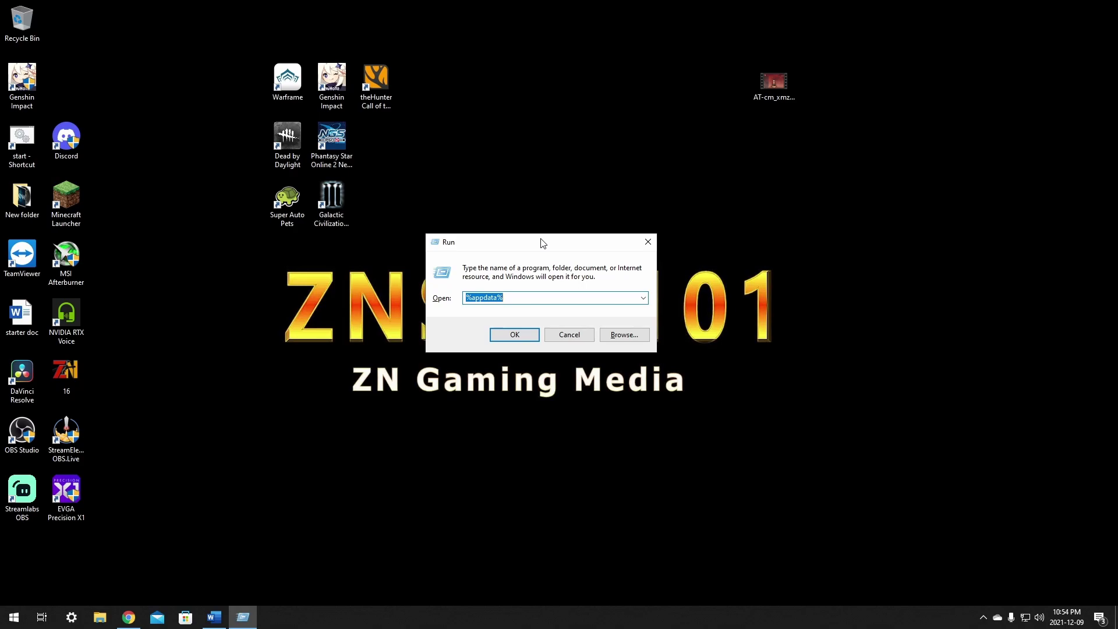
Run %appdata% and open the .minecraft folder inside AppData\Roaming.
left_click(474, 298)
left_click(514, 336)
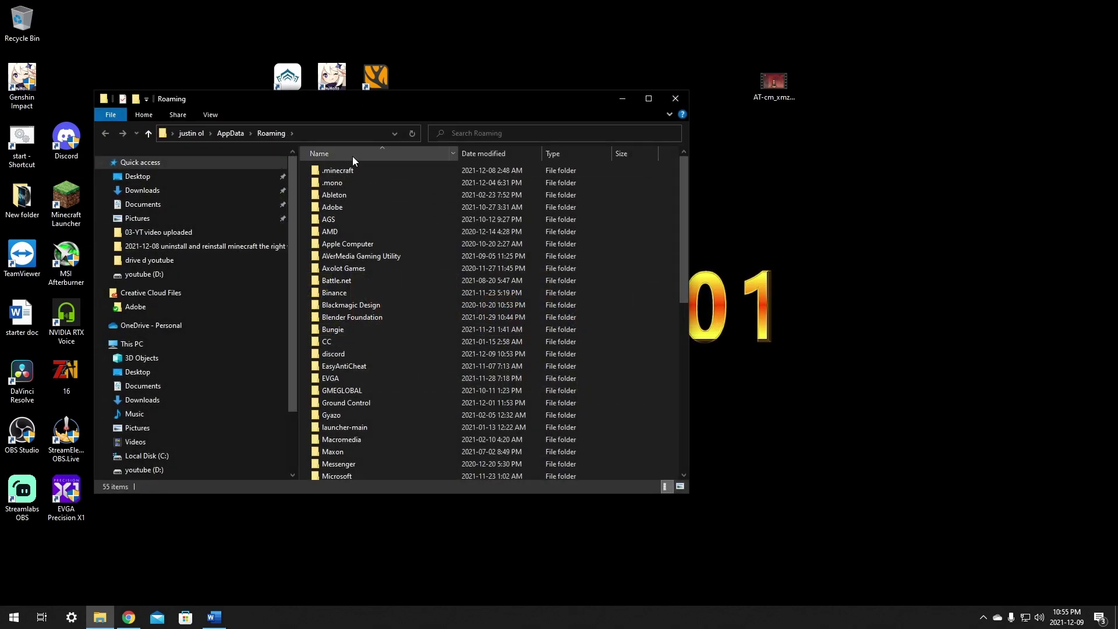
double_click(346, 170)
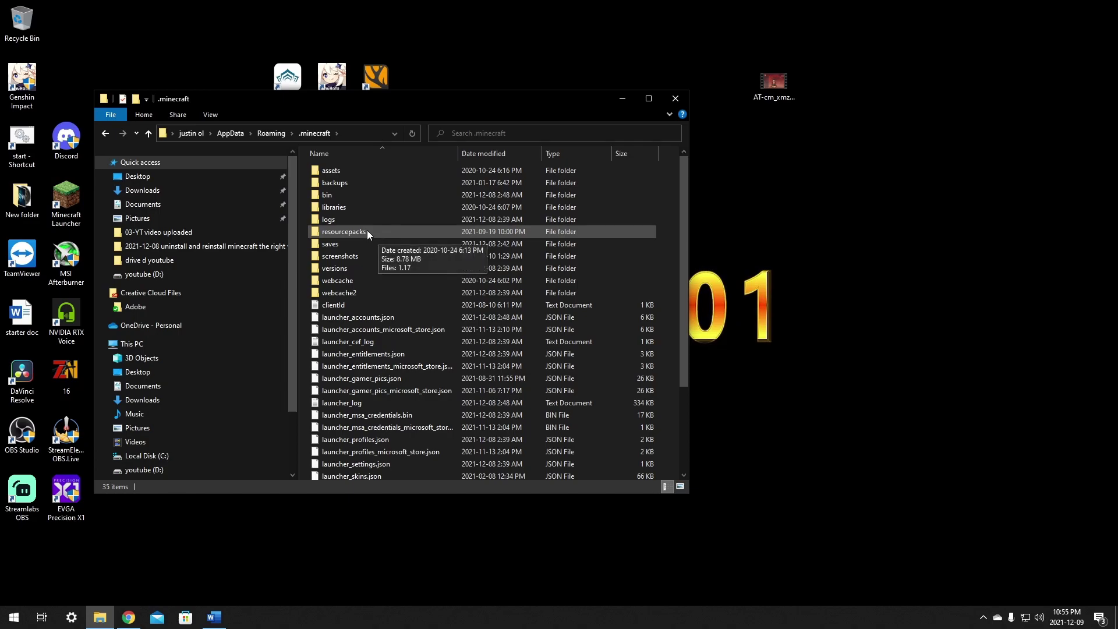
key("b")
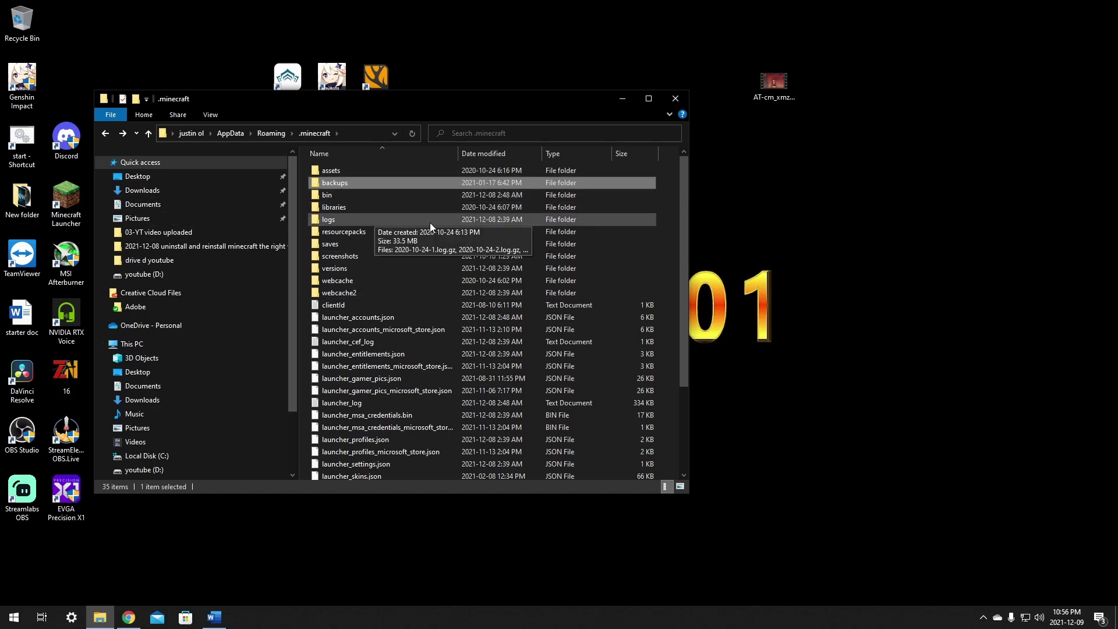
Copy the saves folder from .minecraft onto the desktop.
left_click(360, 231)
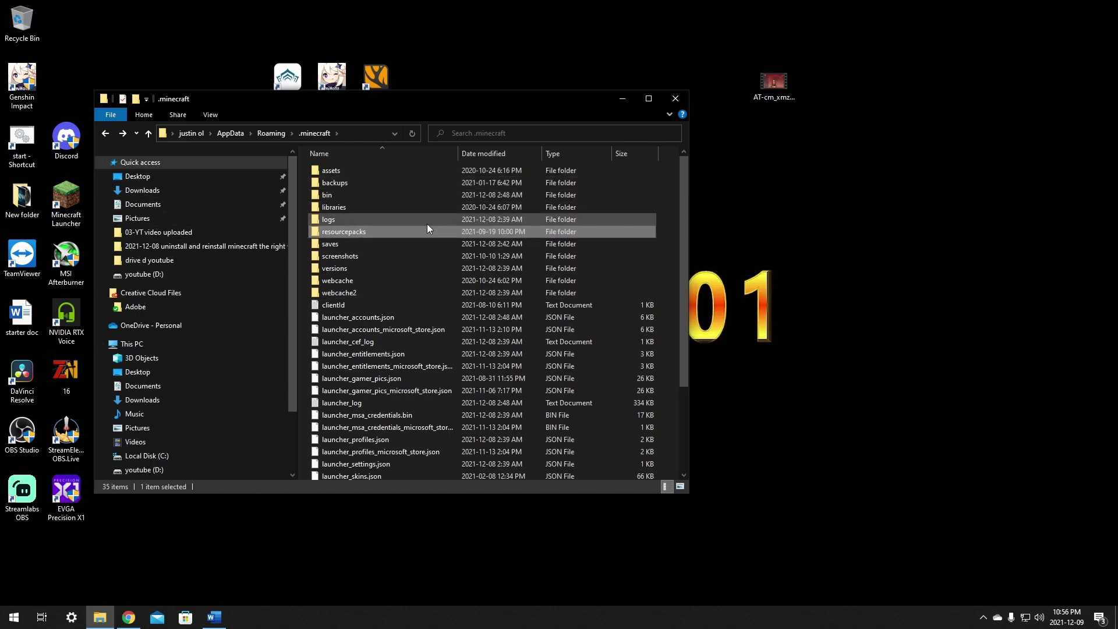
right_click(342, 245)
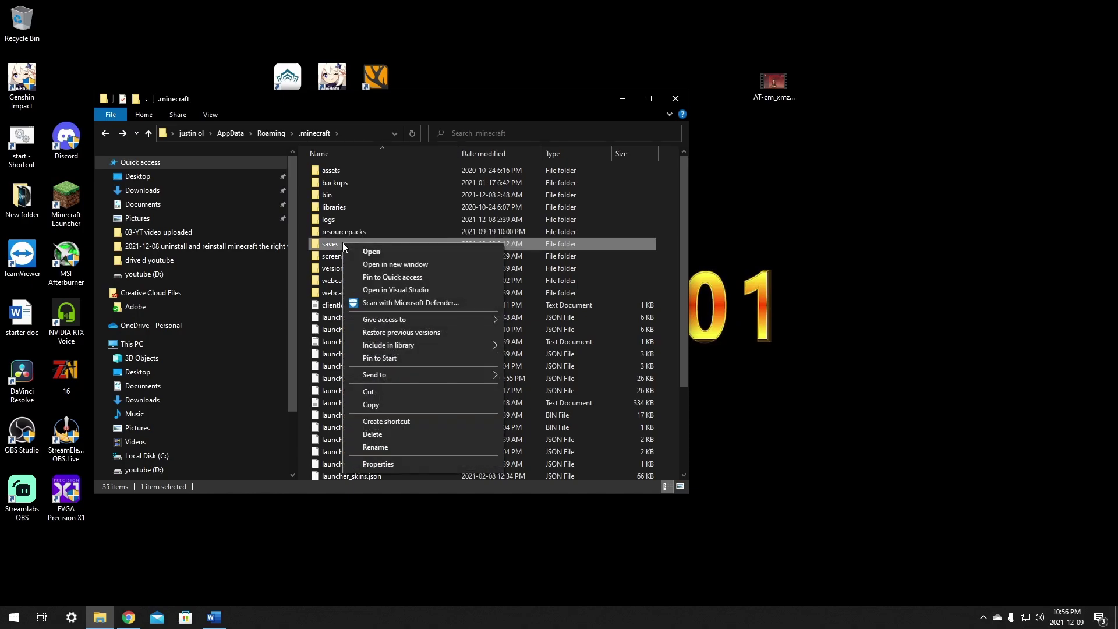
left_click(372, 405)
left_click(803, 204)
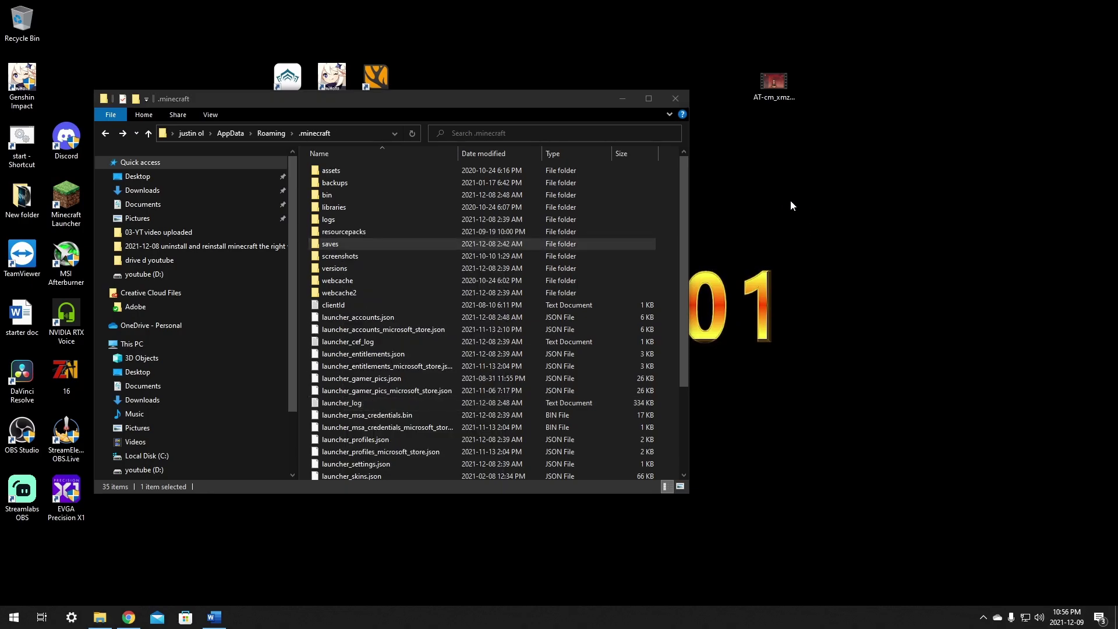
right_click(819, 197)
left_click(842, 246)
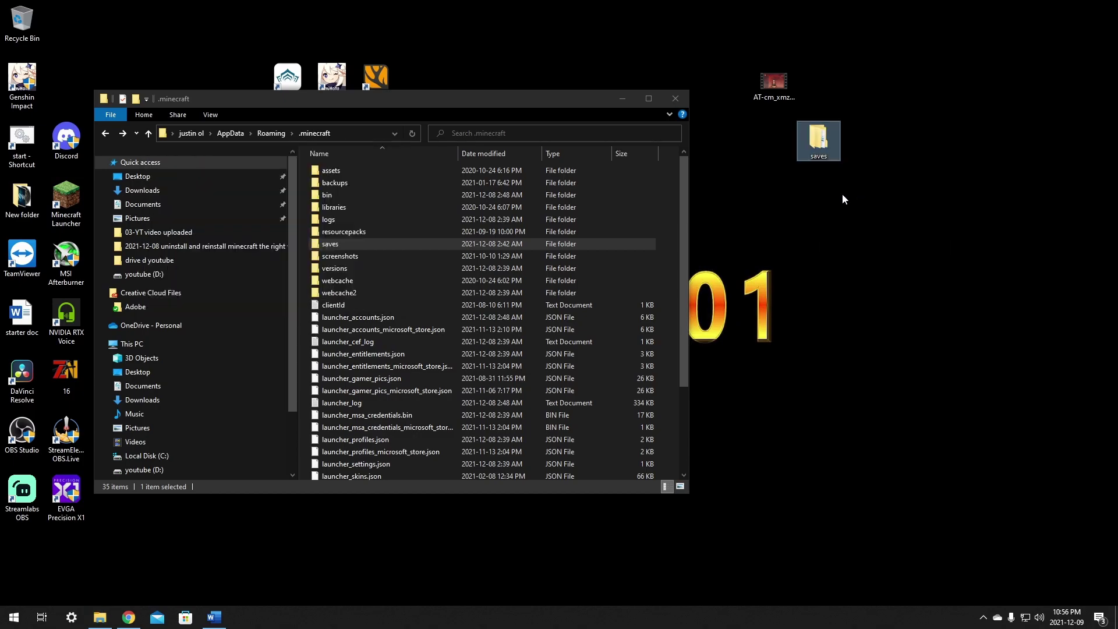
Copy the screenshots folder onto the desktop too, then deselect the backup copies.
right_click(344, 255)
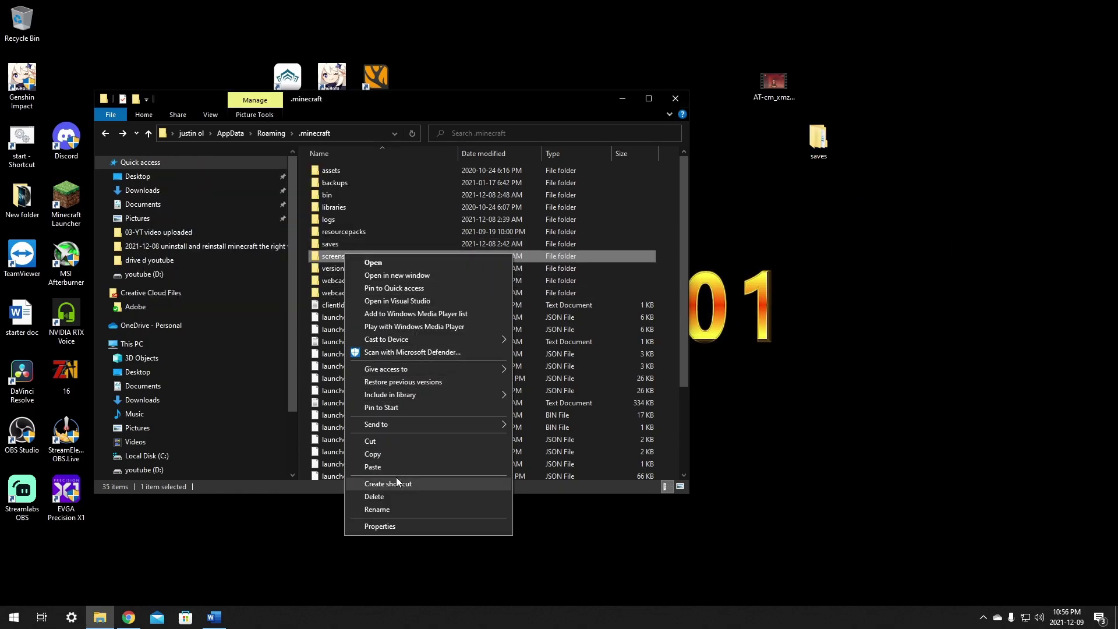
left_click(376, 455)
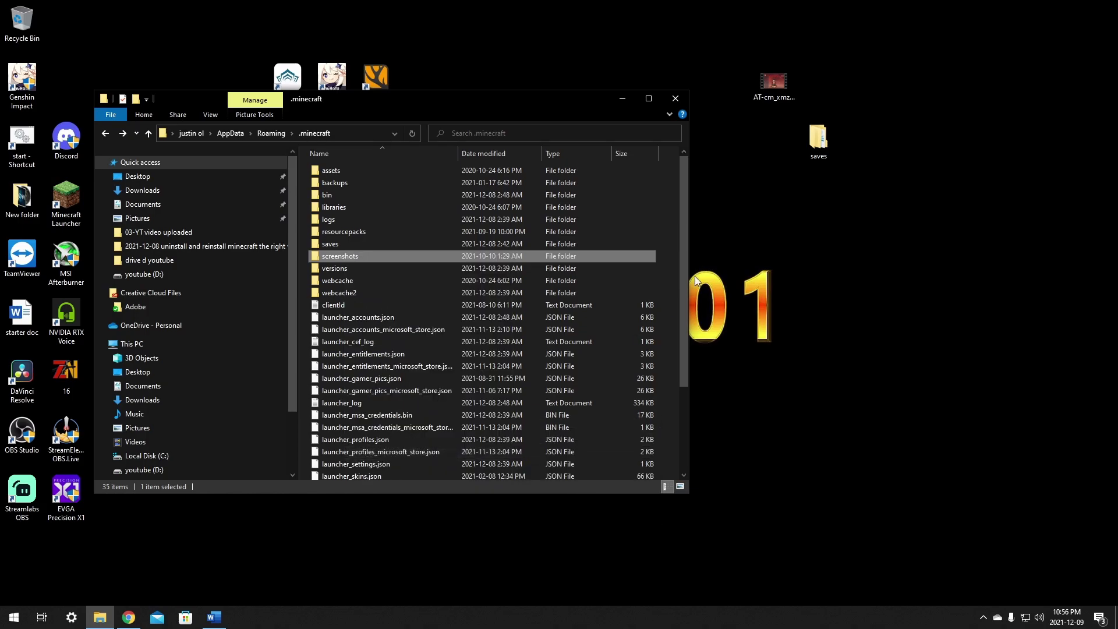
left_click(813, 218)
right_click(815, 187)
left_click(847, 242)
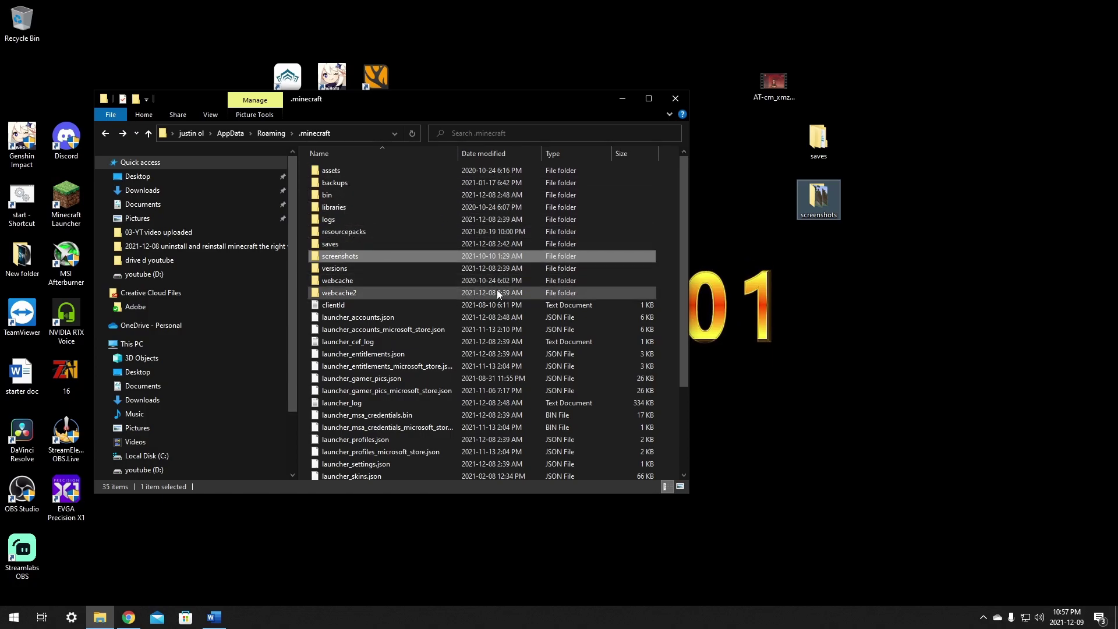
left_click(786, 230)
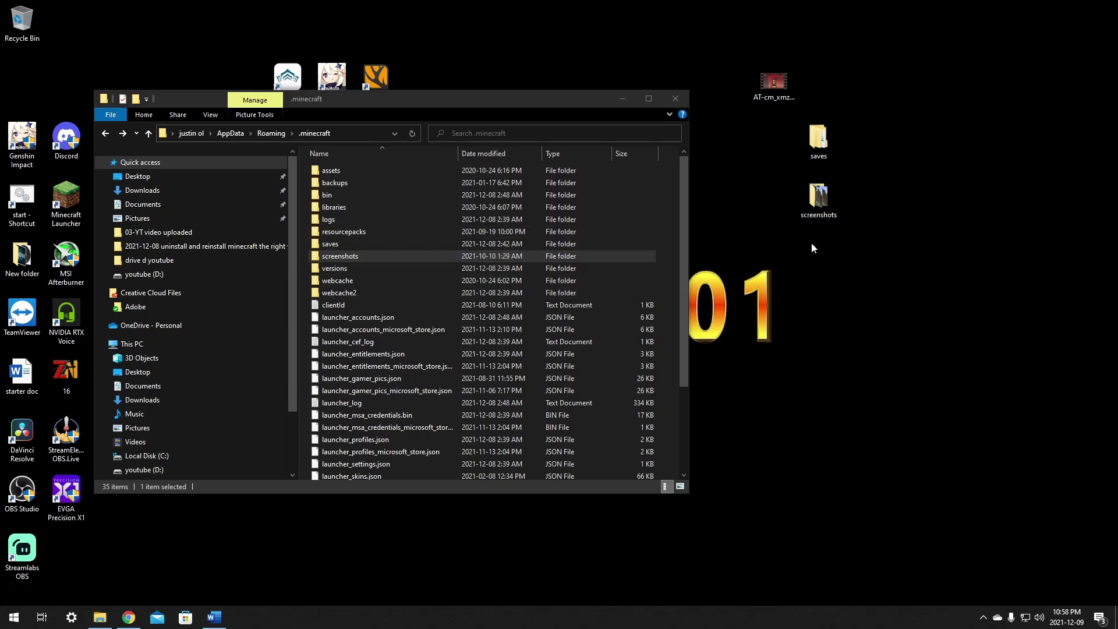
left_click_drag(884, 114, 764, 219)
left_click(838, 267)
left_click_drag(550, 96, 574, 52)
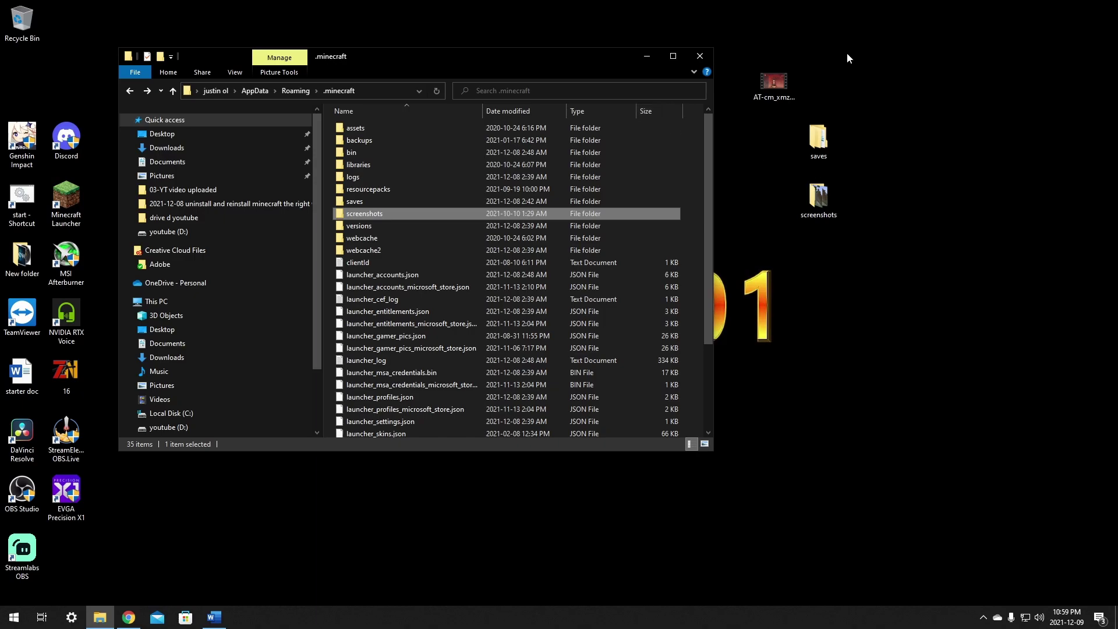
Close Explorer and go to Apps & features in Windows Settings, down to the Minecraft entries.
left_click(705, 57)
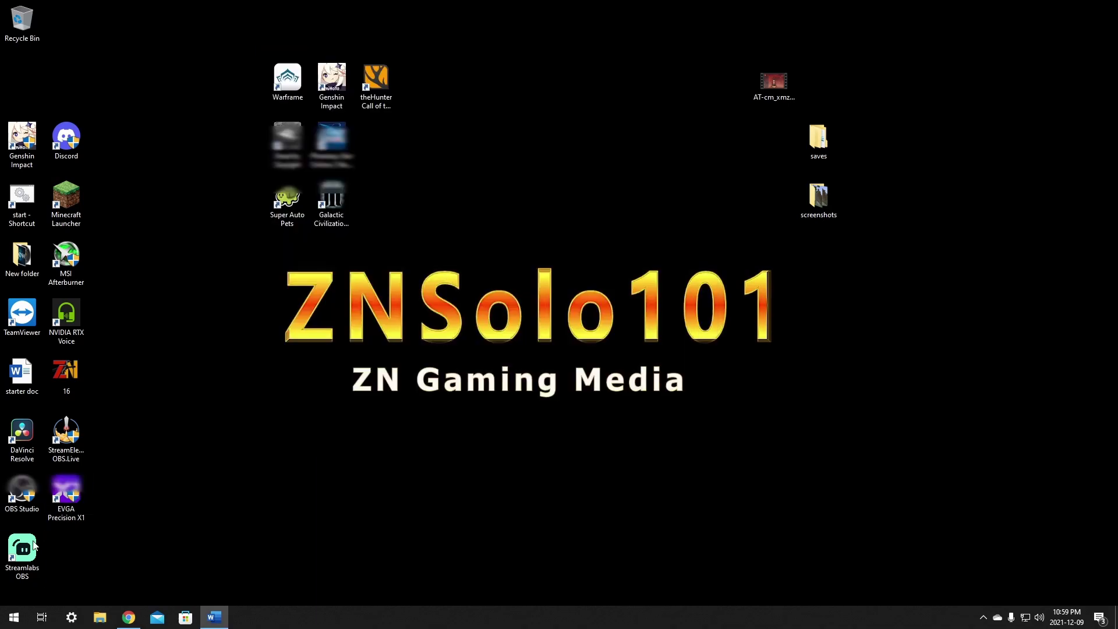
left_click(7, 618)
mouse_move(11, 565)
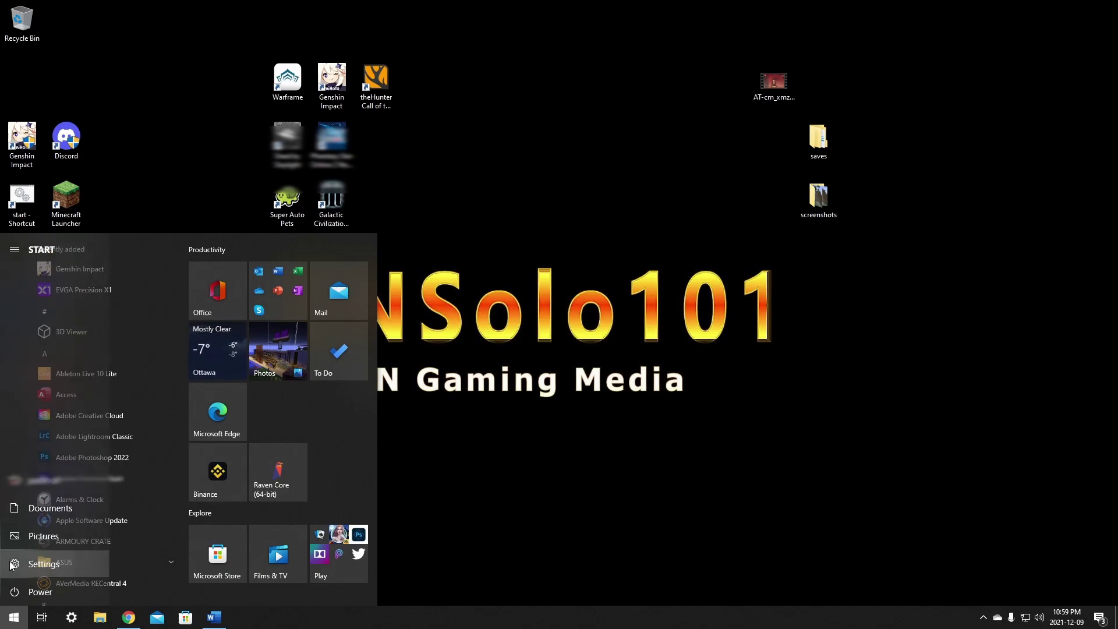
left_click(69, 564)
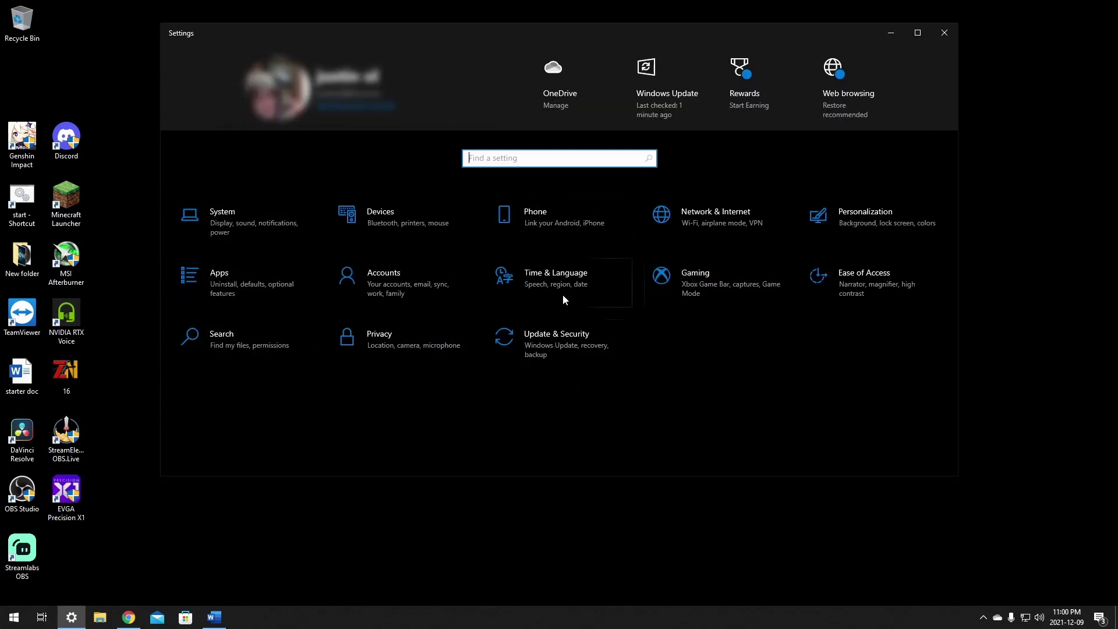
left_click(244, 282)
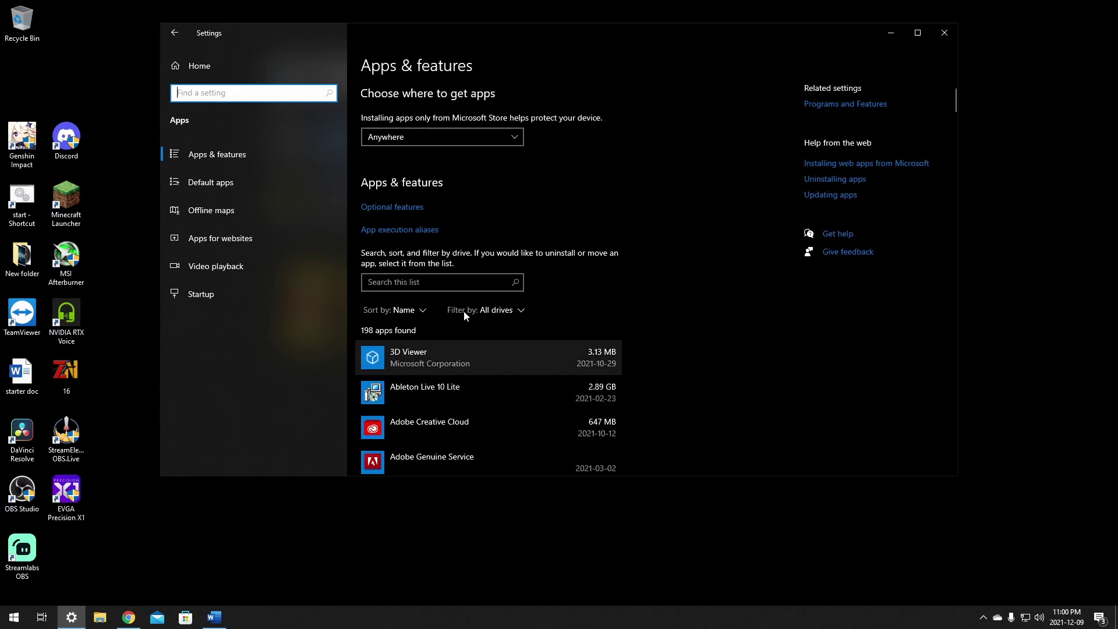
scroll(530, 263, "down", 2)
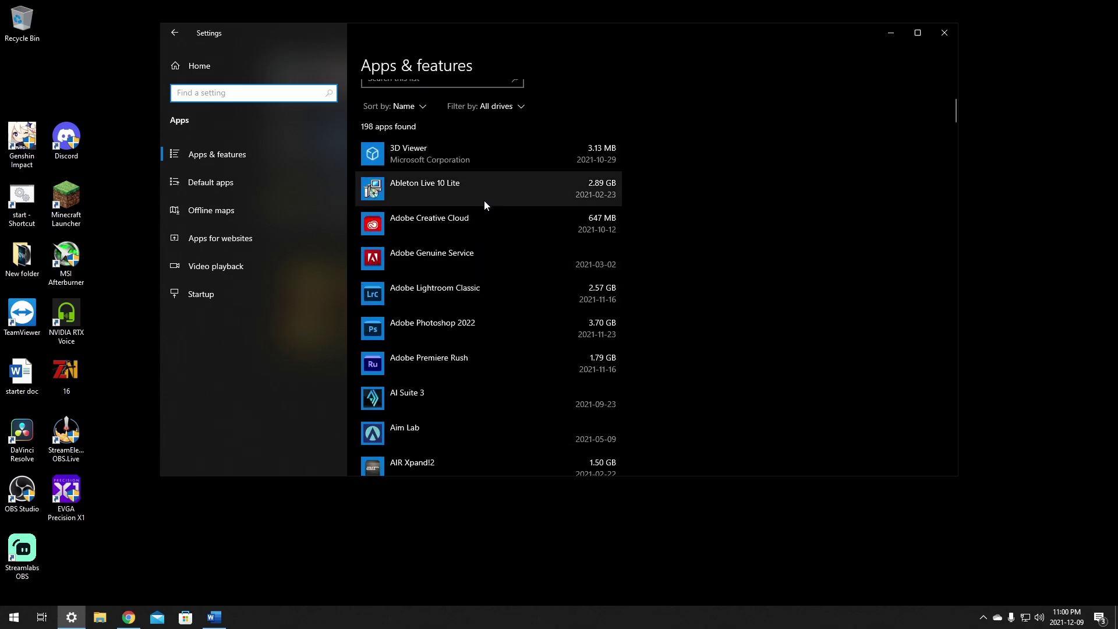
scroll(438, 158, "down", 6)
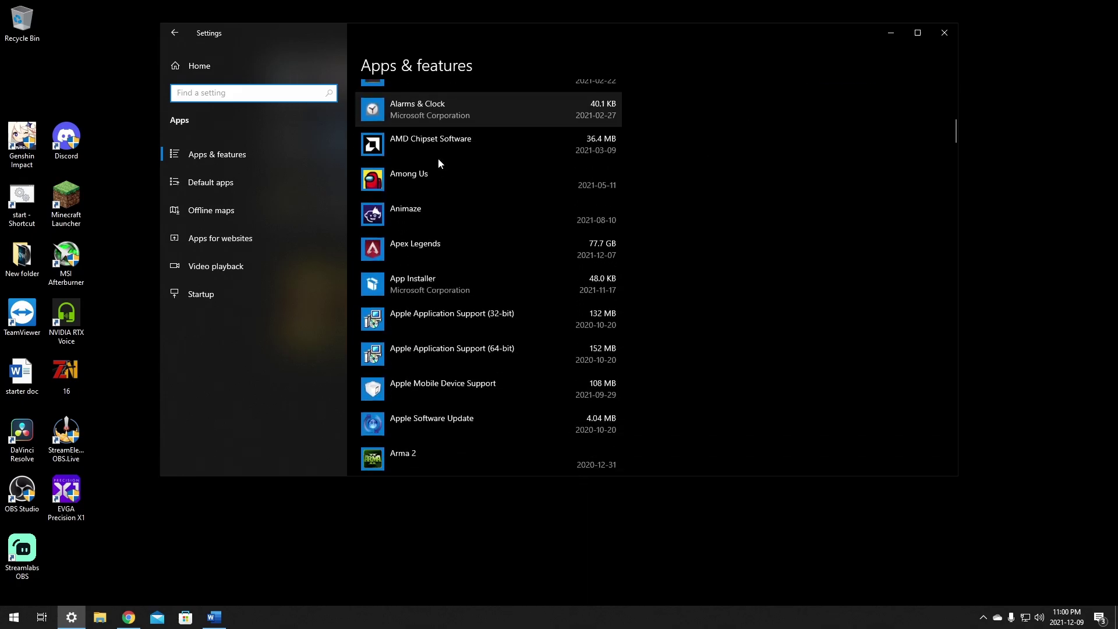
scroll(438, 158, "down", 15)
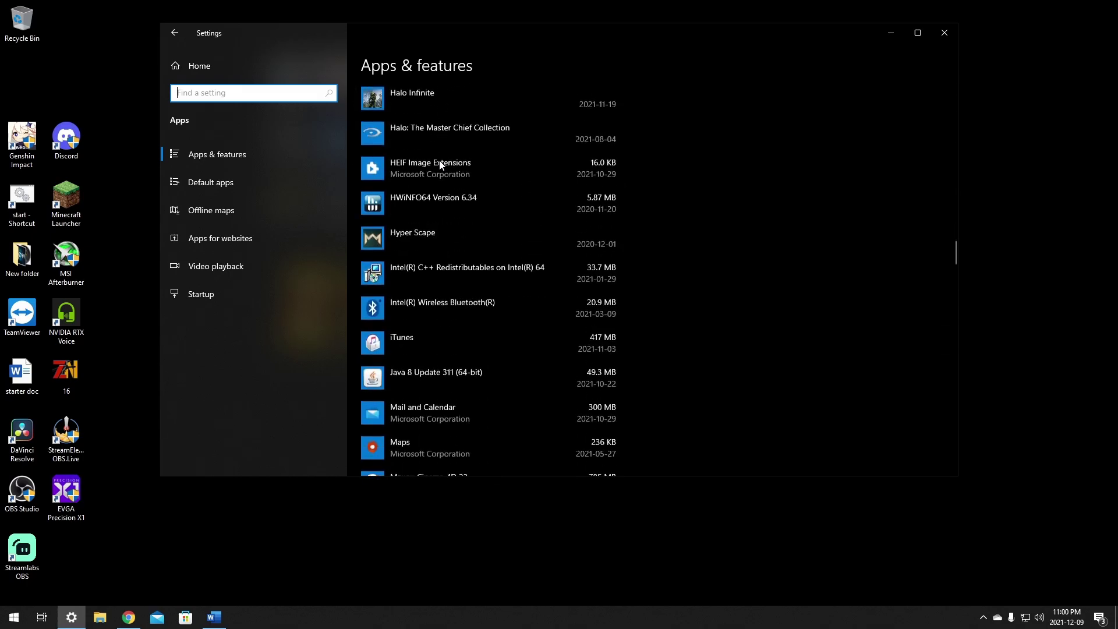
scroll(440, 165, "down", 15)
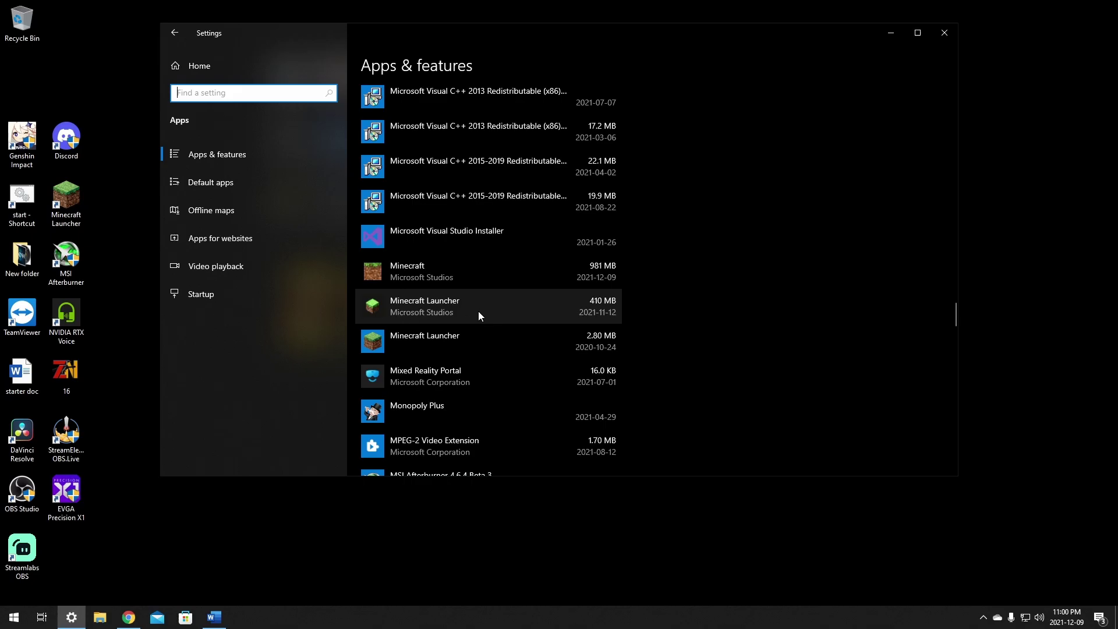
Uninstall the 410 MB Minecraft Launcher and confirm the removal.
left_click(466, 336)
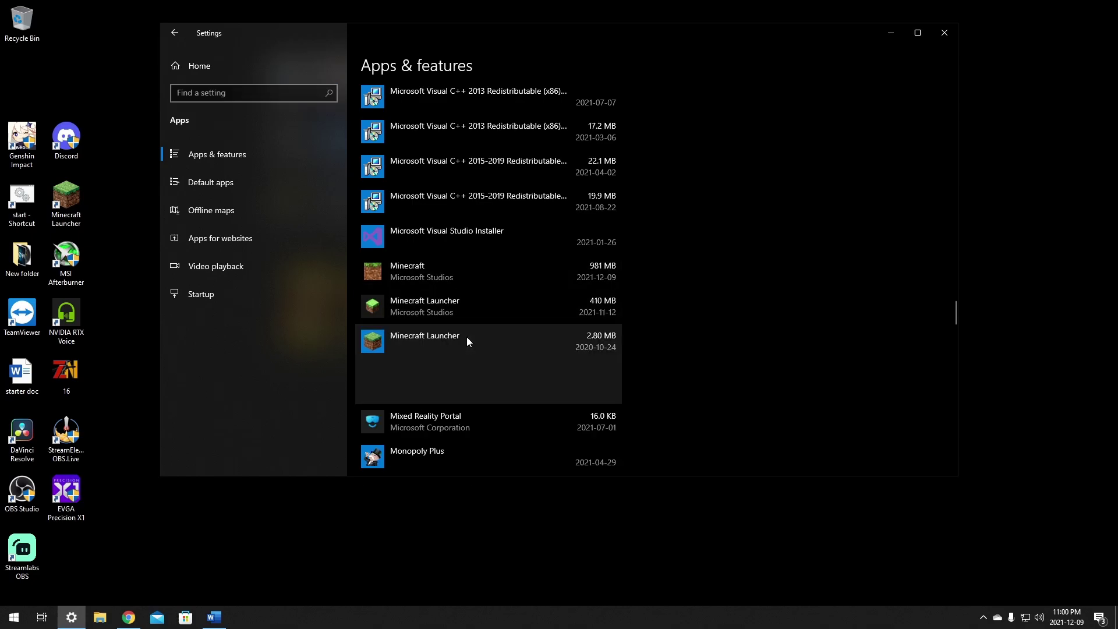
left_click(476, 301)
left_click(589, 354)
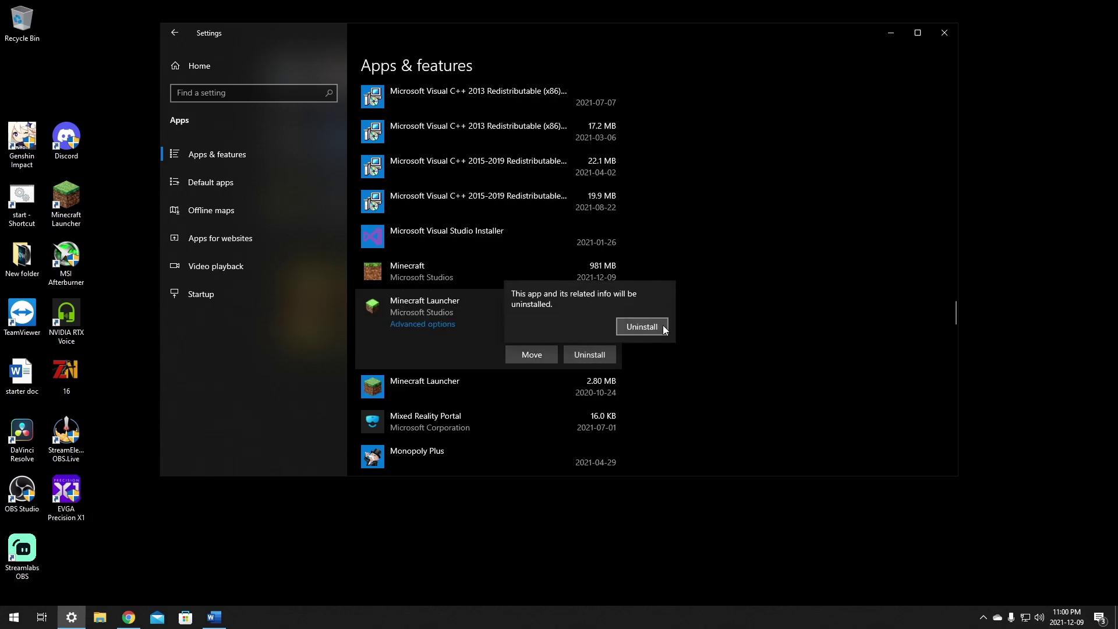
left_click(641, 326)
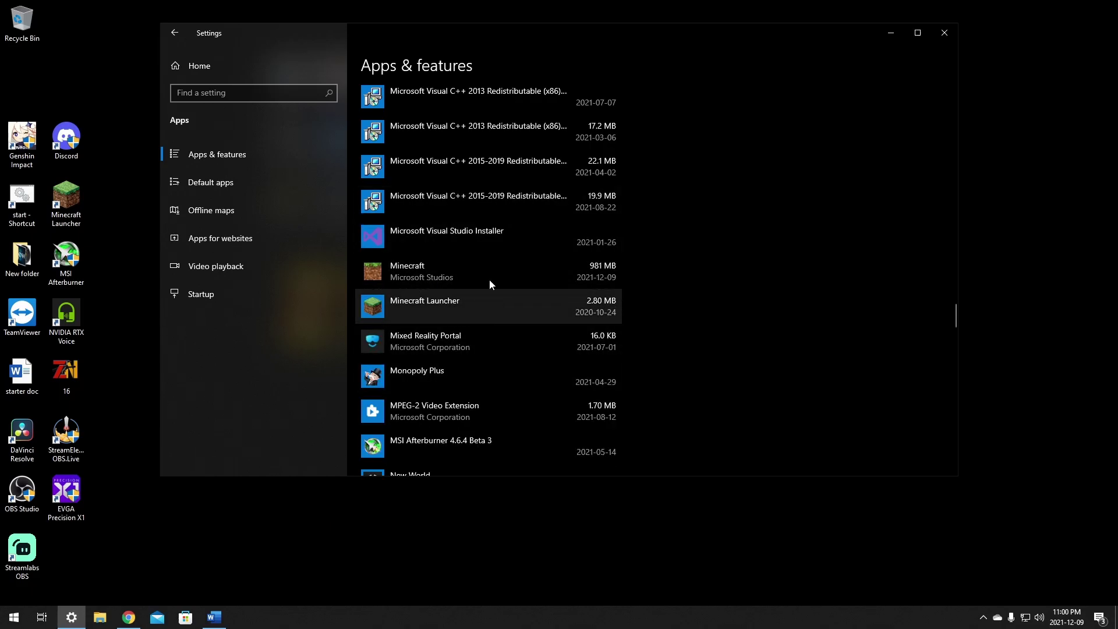
left_click(15, 619)
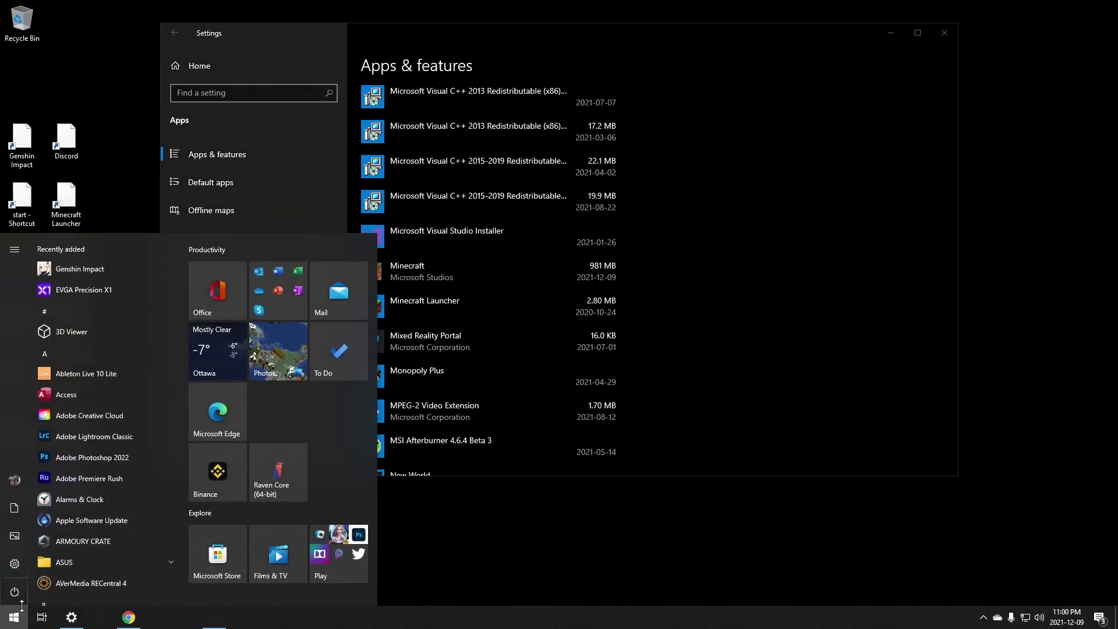
Uninstall Minecraft Launcher from Control Panel's installed programs and allow the changes.
type("con")
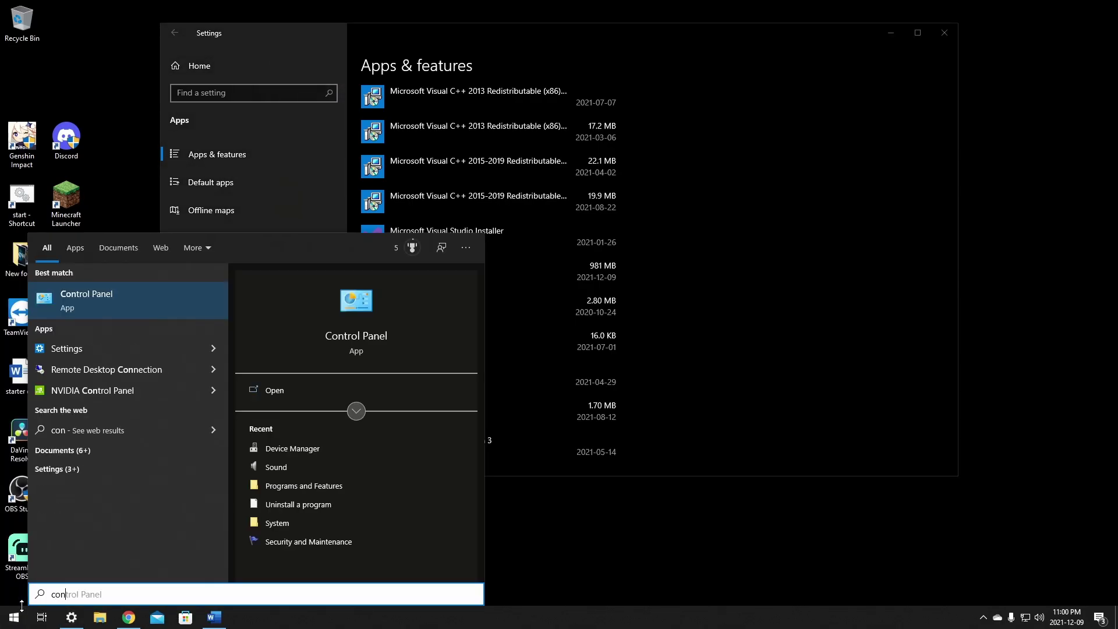
type("t")
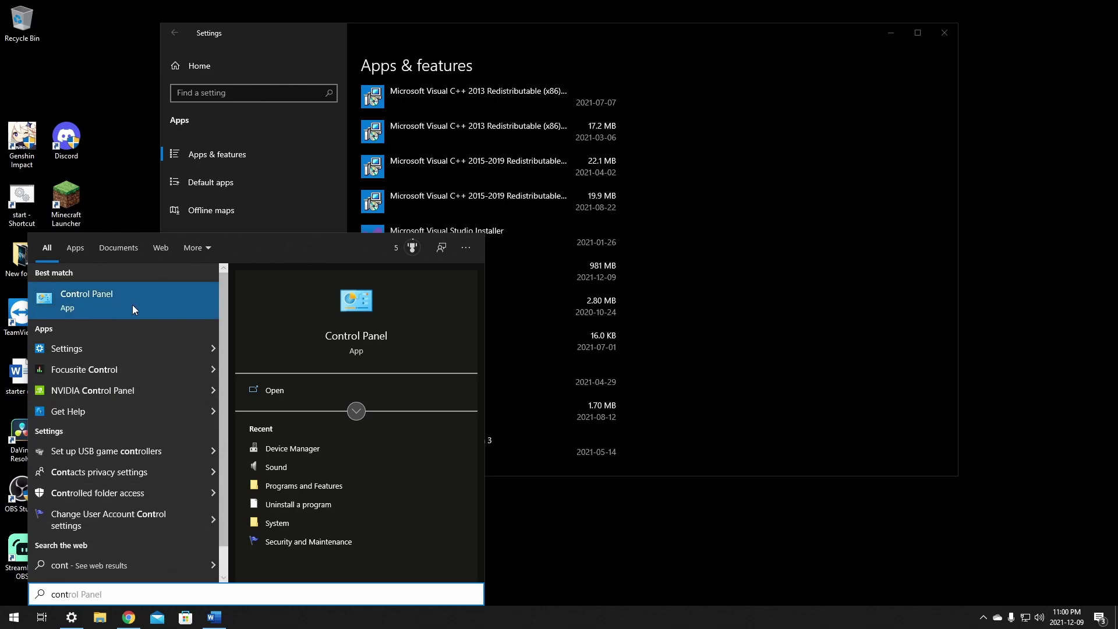
left_click(104, 304)
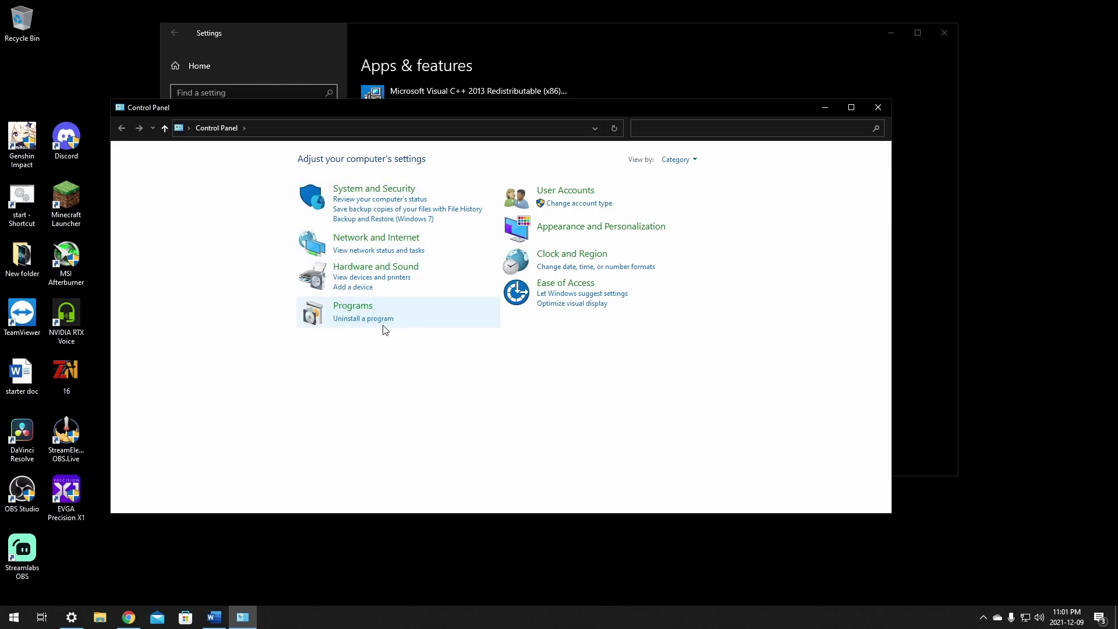
left_click(362, 319)
scroll(338, 344, "down", 15)
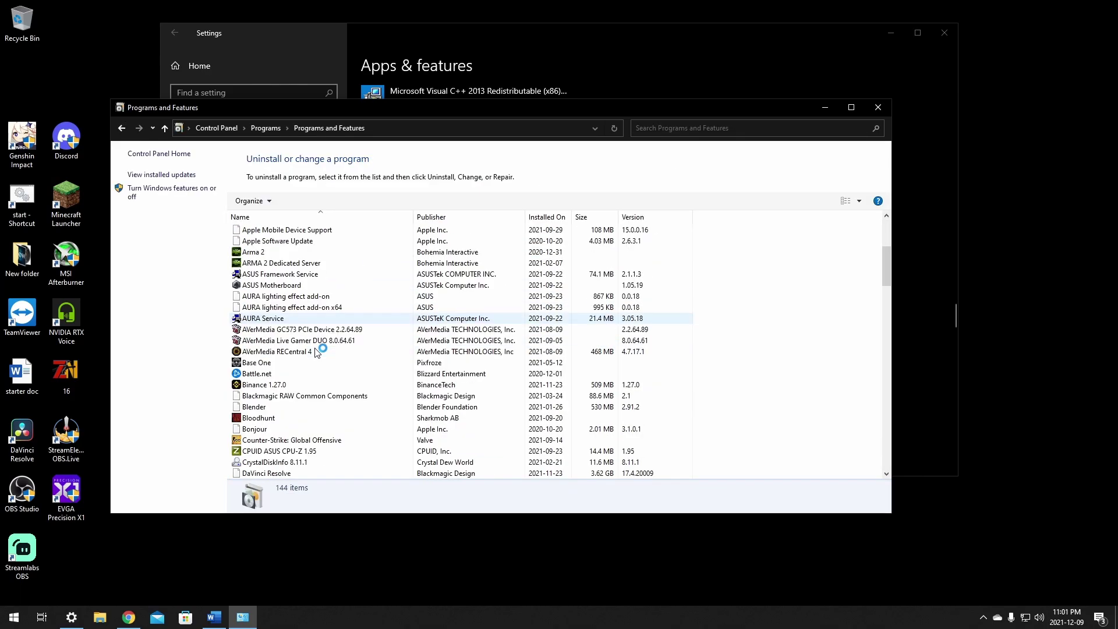
scroll(309, 362, "down", 15)
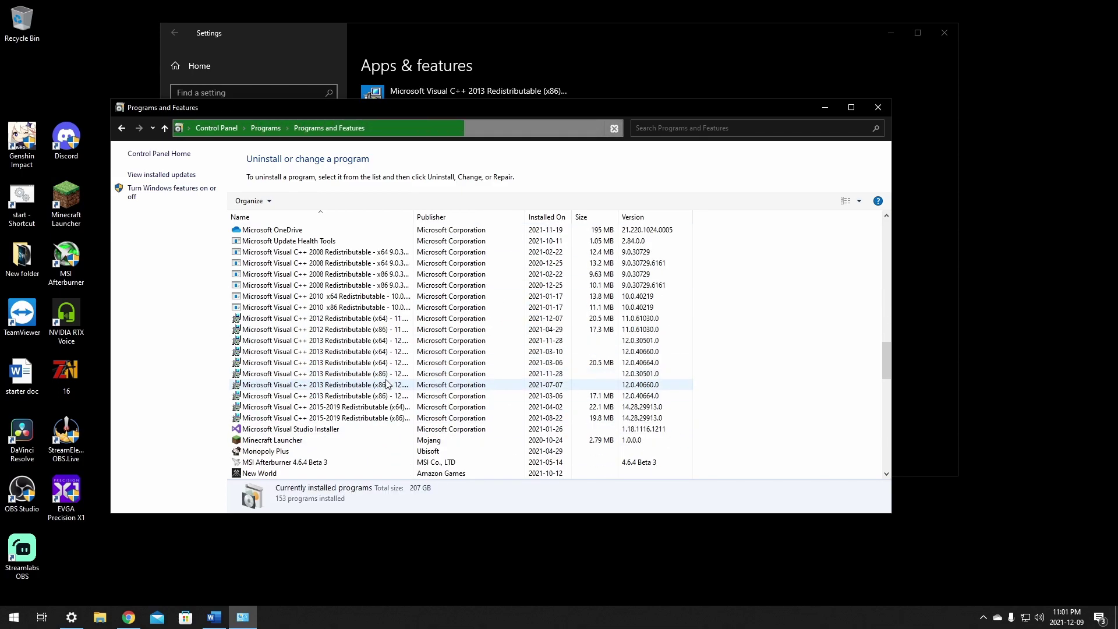
scroll(314, 378, "down", 1)
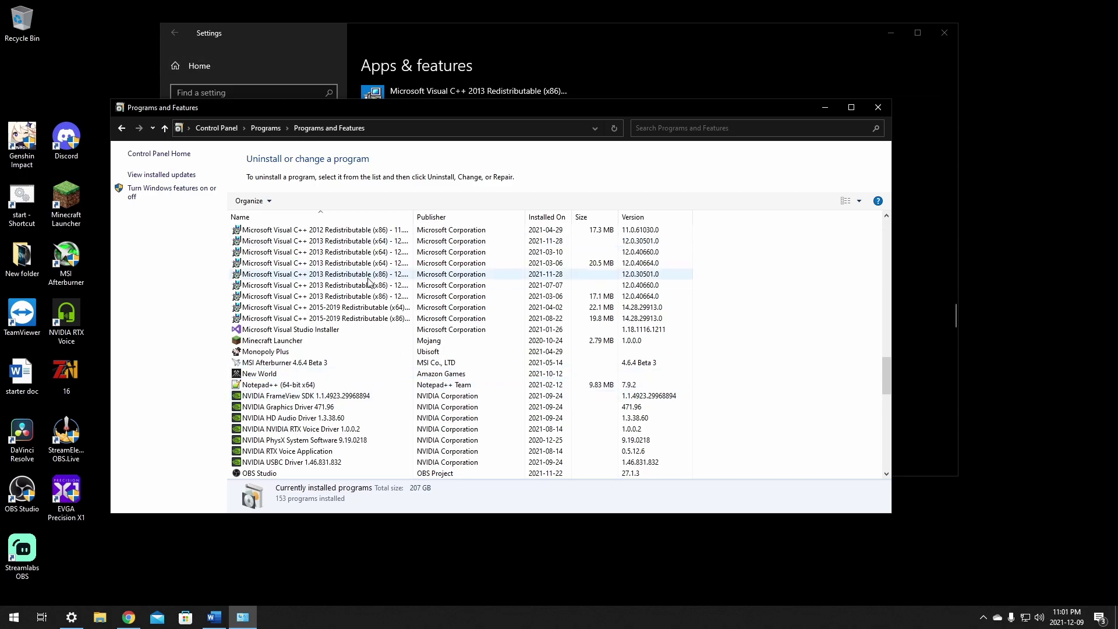
scroll(329, 384, "down", 2)
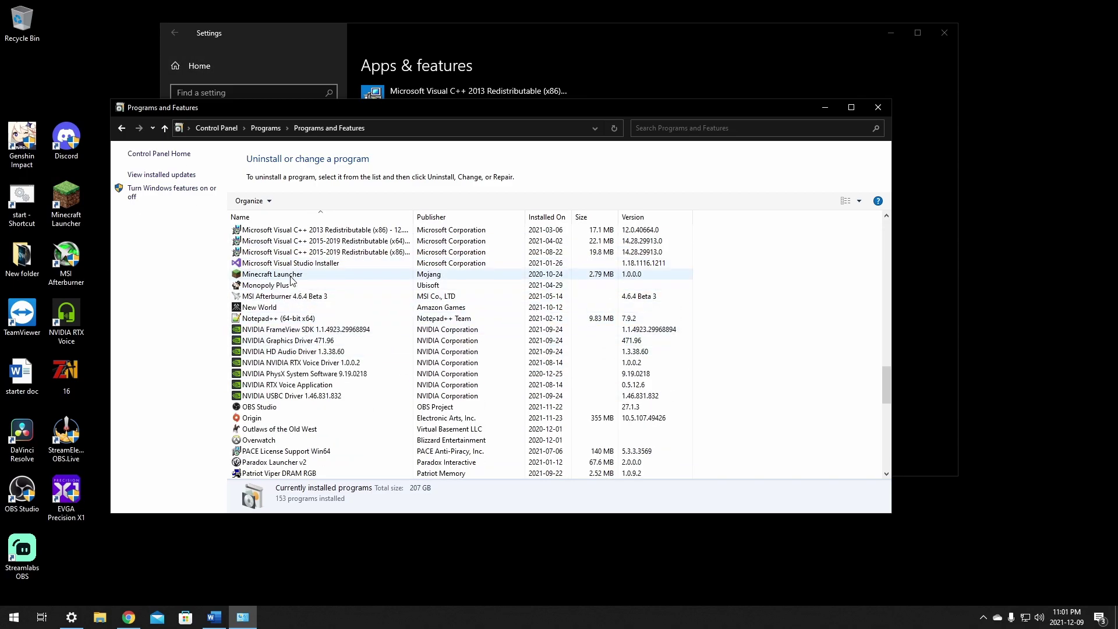
left_click(261, 276)
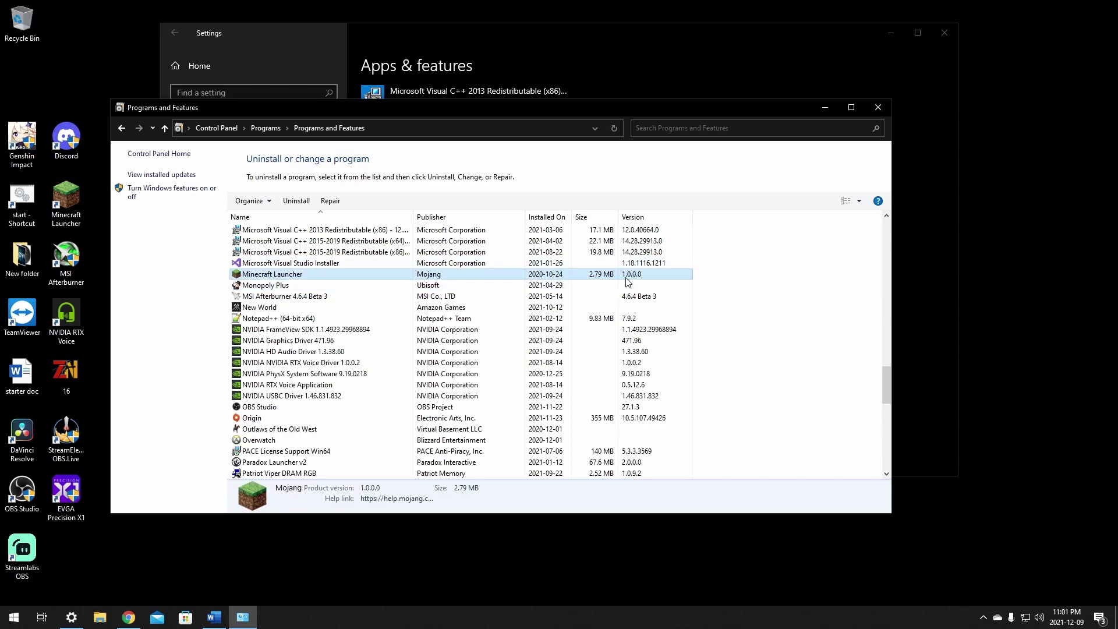
left_click(297, 201)
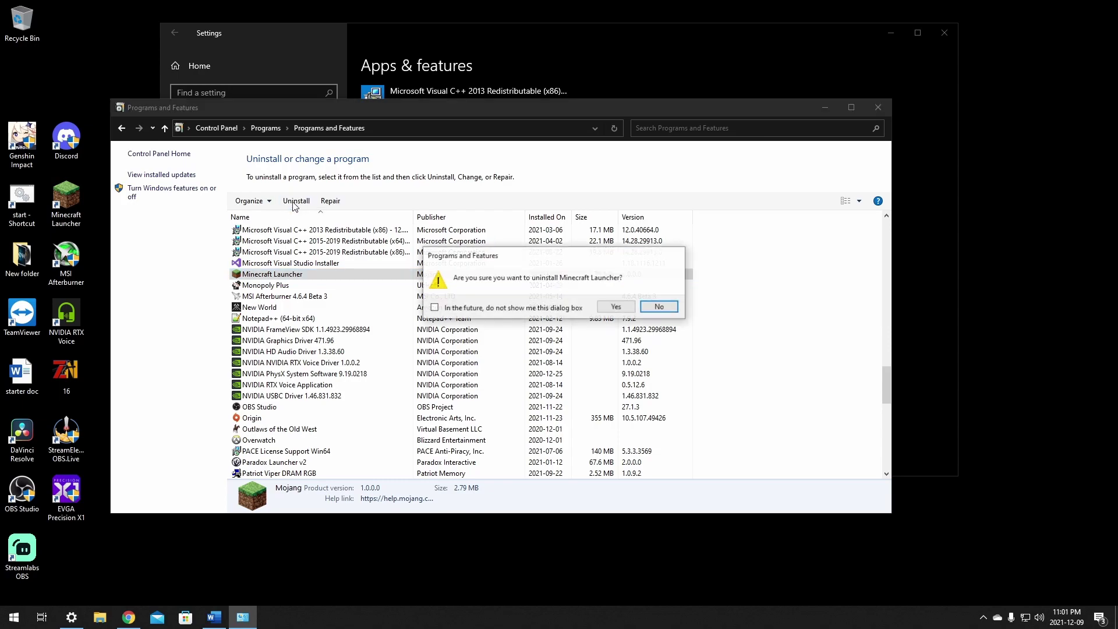
left_click(615, 307)
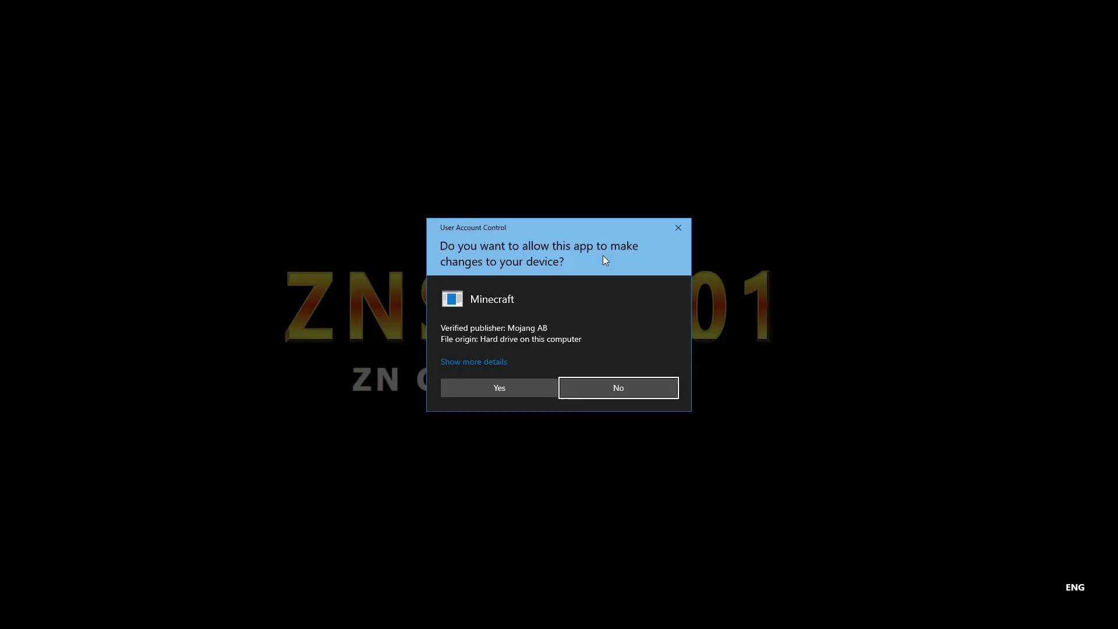
left_click(495, 390)
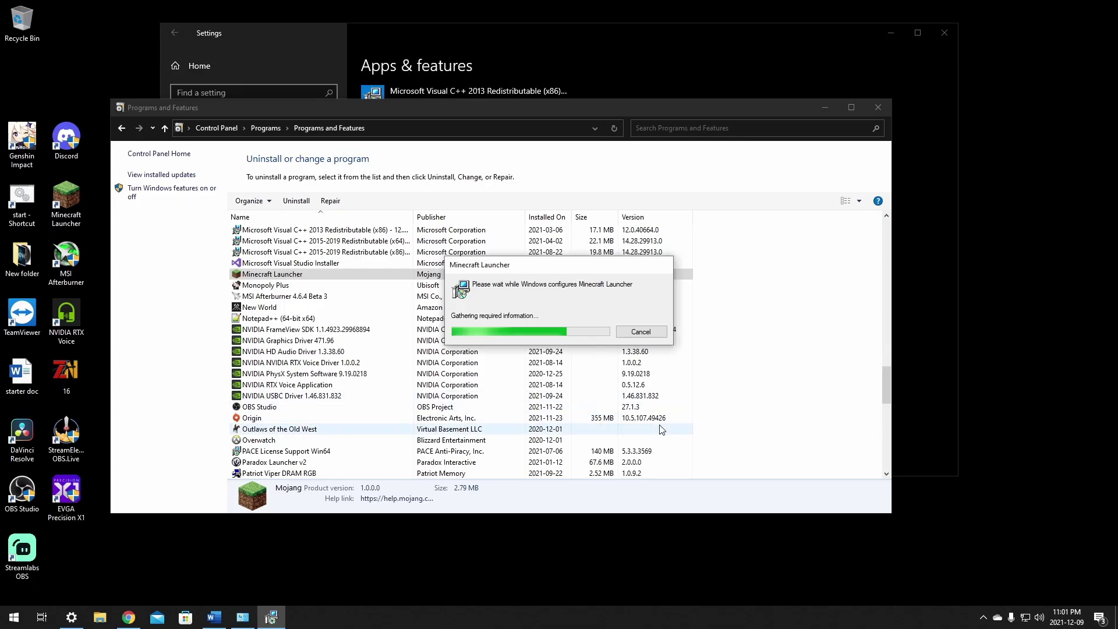
Uninstall the Minecraft app from Settings' Apps & features.
left_click(438, 280)
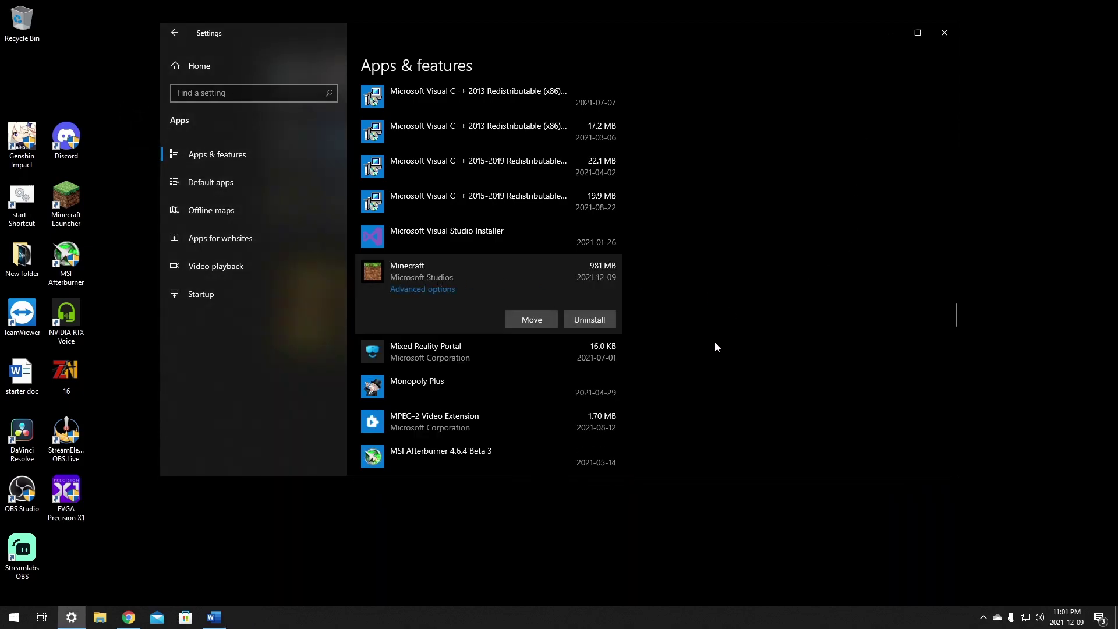
left_click(587, 320)
left_click(652, 288)
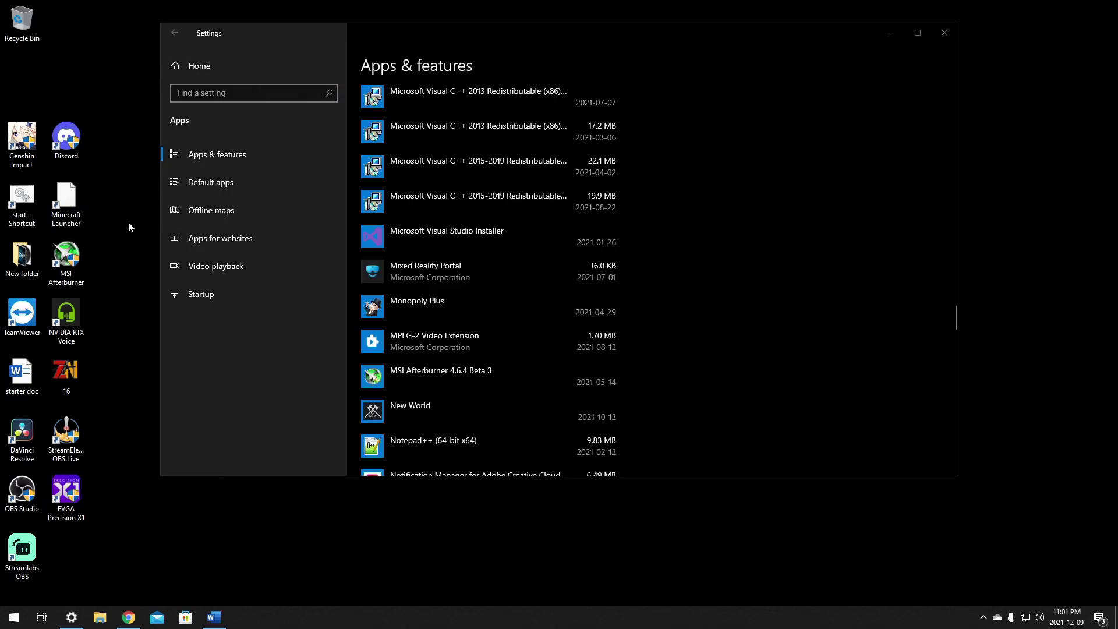
Delete the broken Minecraft Launcher desktop shortcut and close Settings.
left_click(72, 213)
double_click(73, 213)
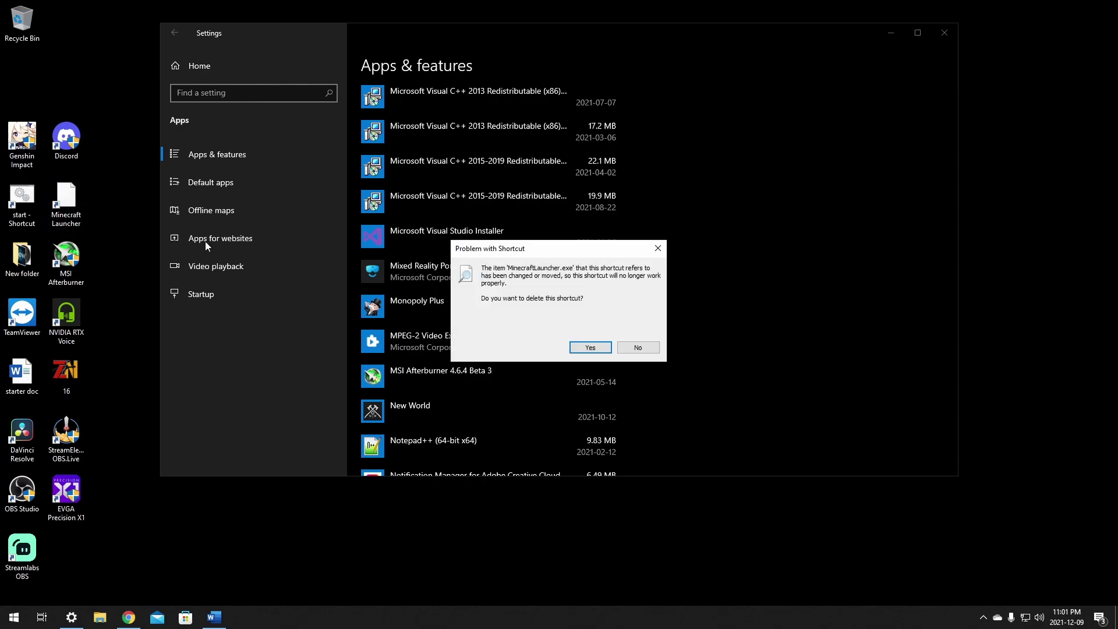
left_click(587, 345)
scroll(587, 345, "down", 5)
scroll(585, 354, "up", 15)
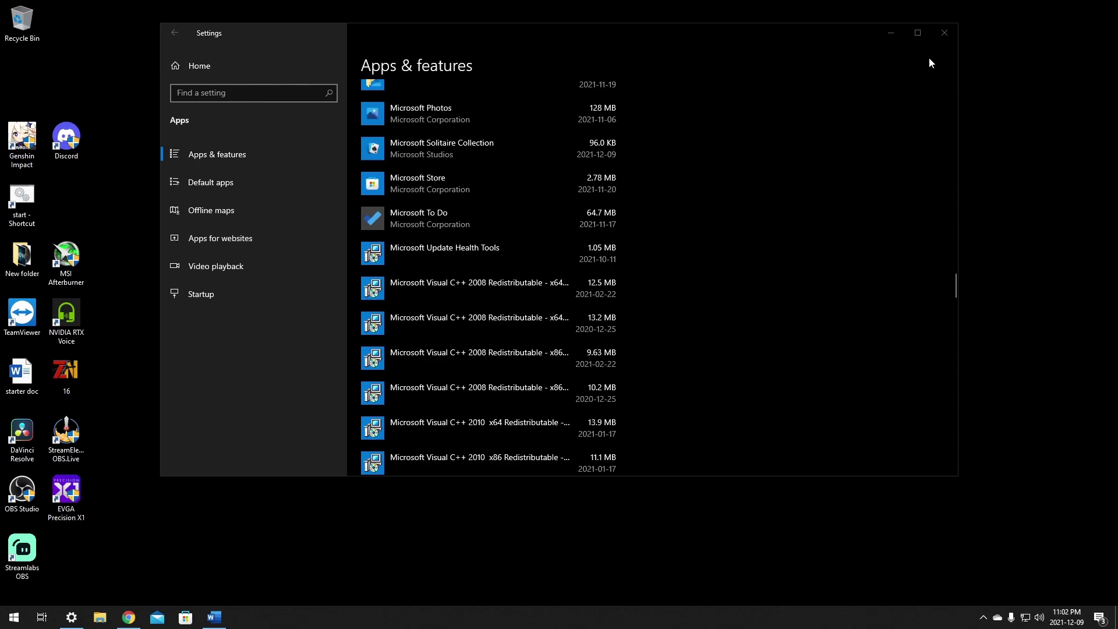
left_click(943, 32)
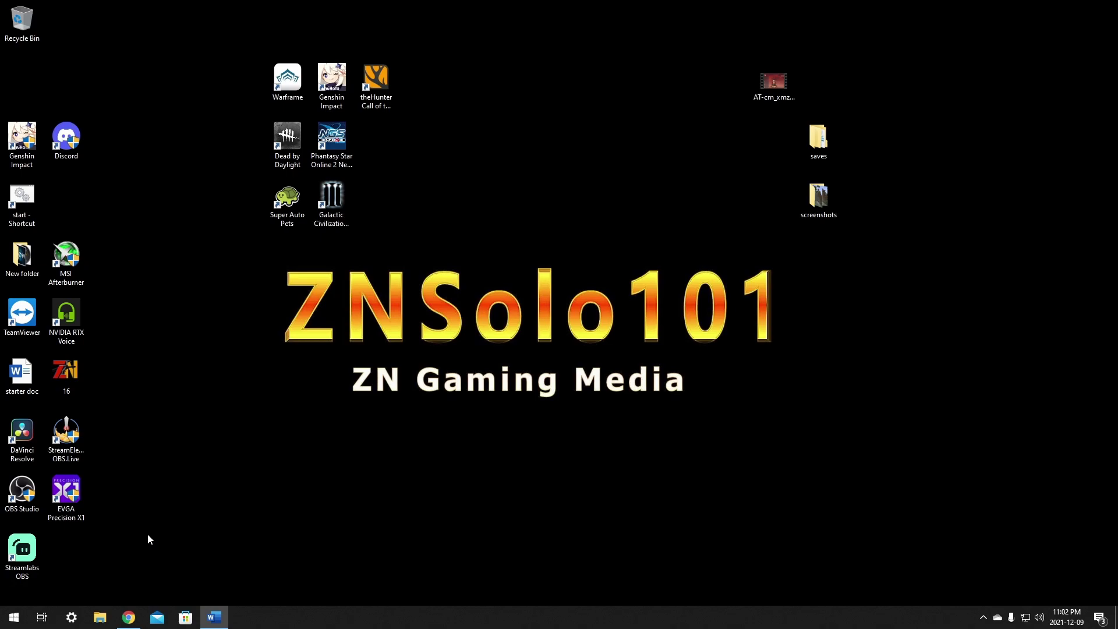
Open %appdata% through Run, delete the .minecraft folder, and close the Explorer window.
key("super+r")
left_click_drag(154, 494, 586, 188)
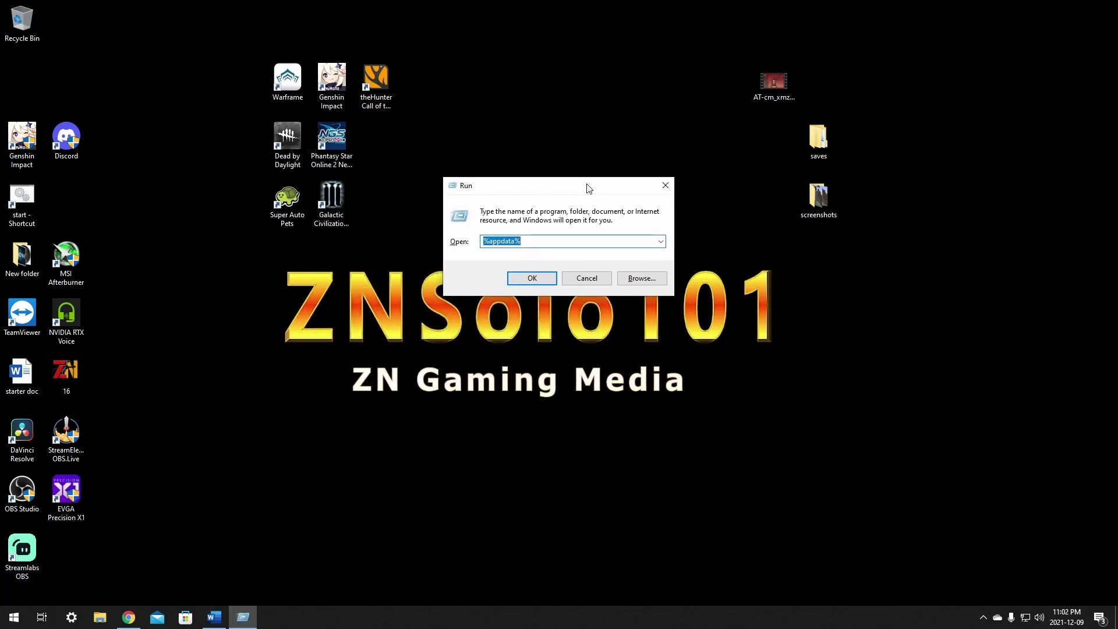
left_click(530, 282)
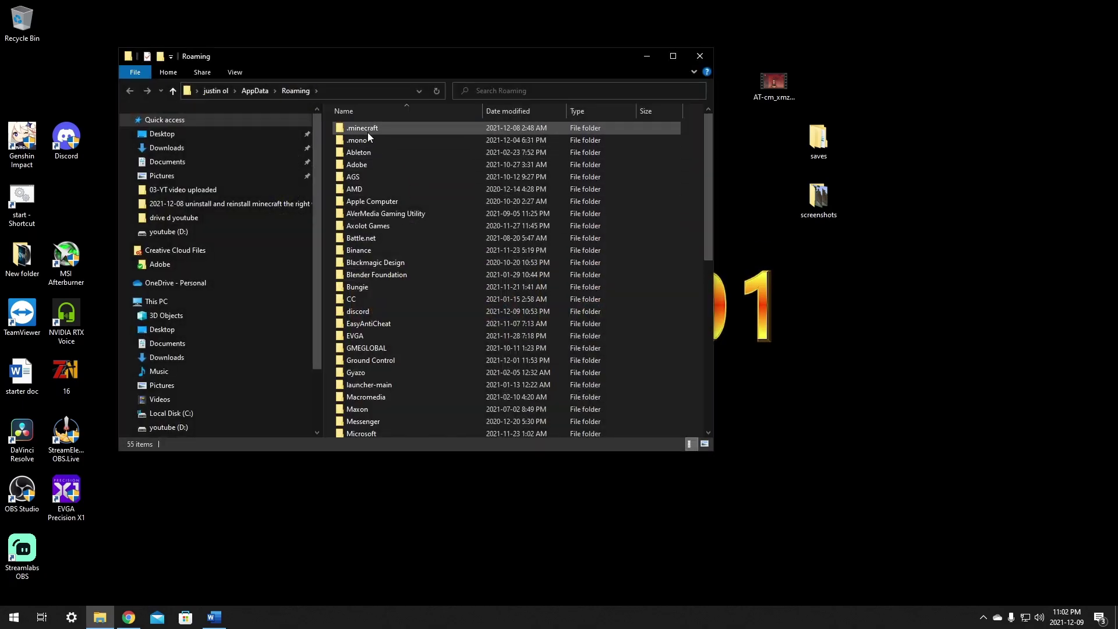
right_click(362, 128)
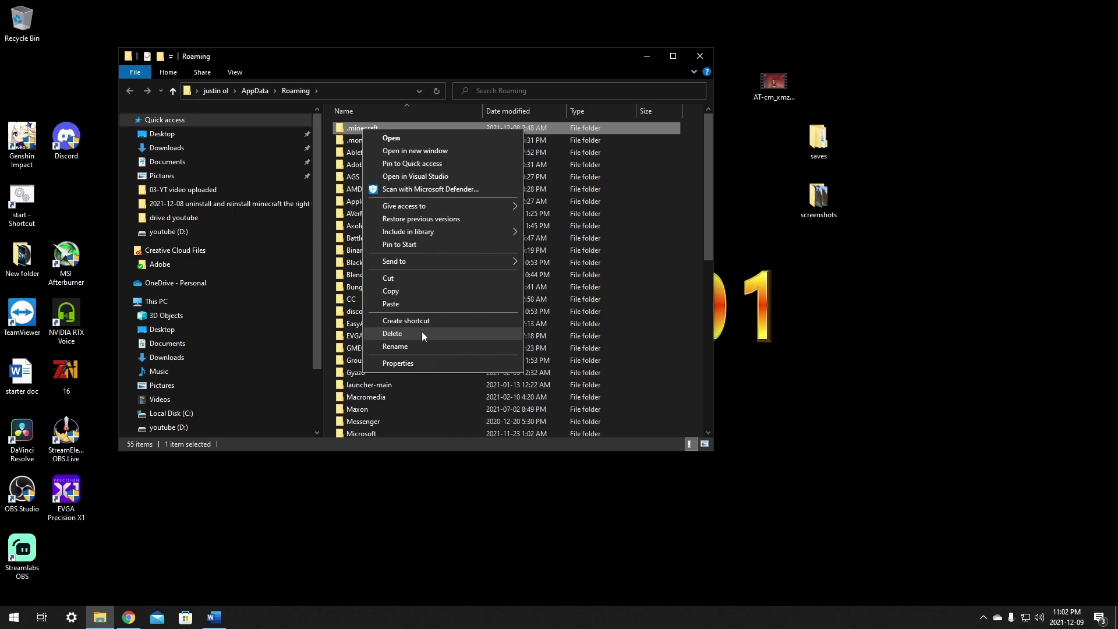
left_click(422, 333)
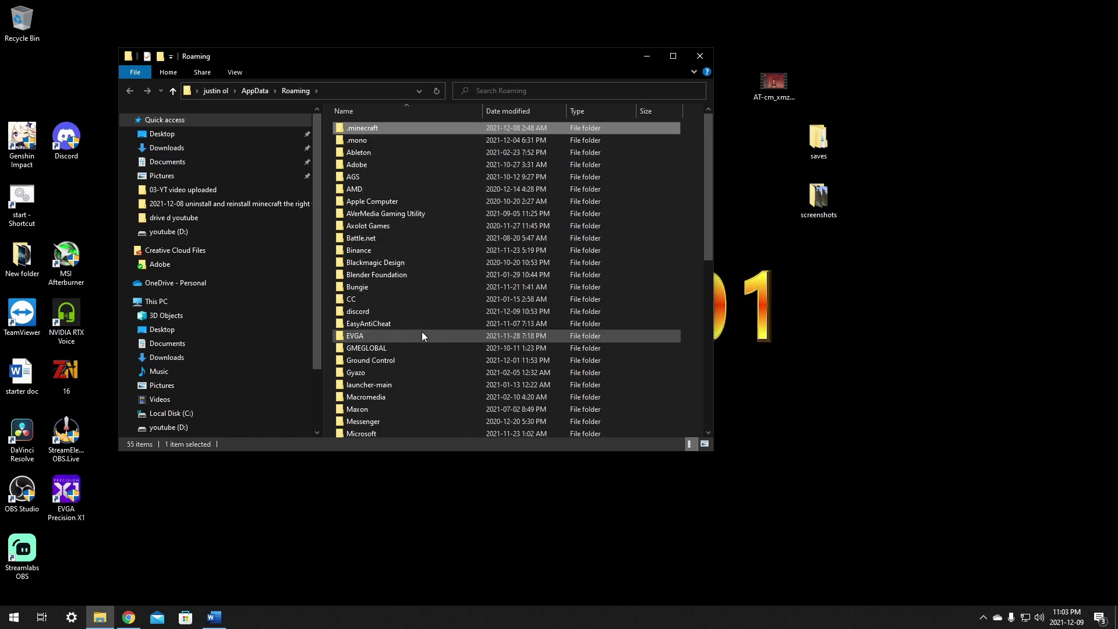
left_click(700, 56)
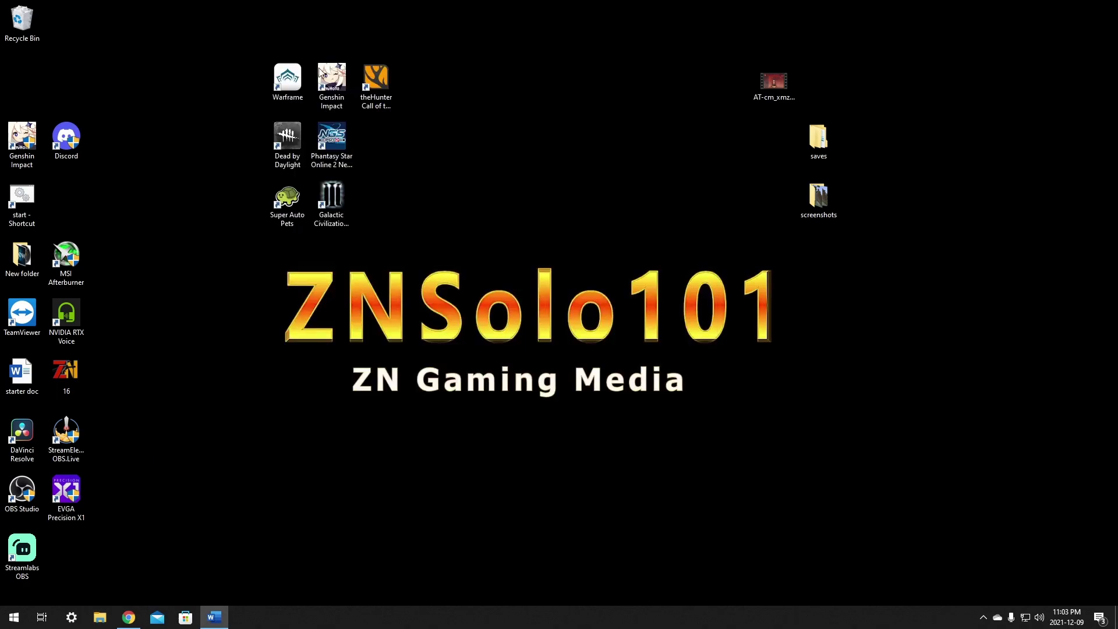
Empty the Recycle Bin from its desktop menu and confirm the permanent deletion.
right_click(43, 20)
left_click(90, 40)
left_click(603, 354)
mouse_move(135, 624)
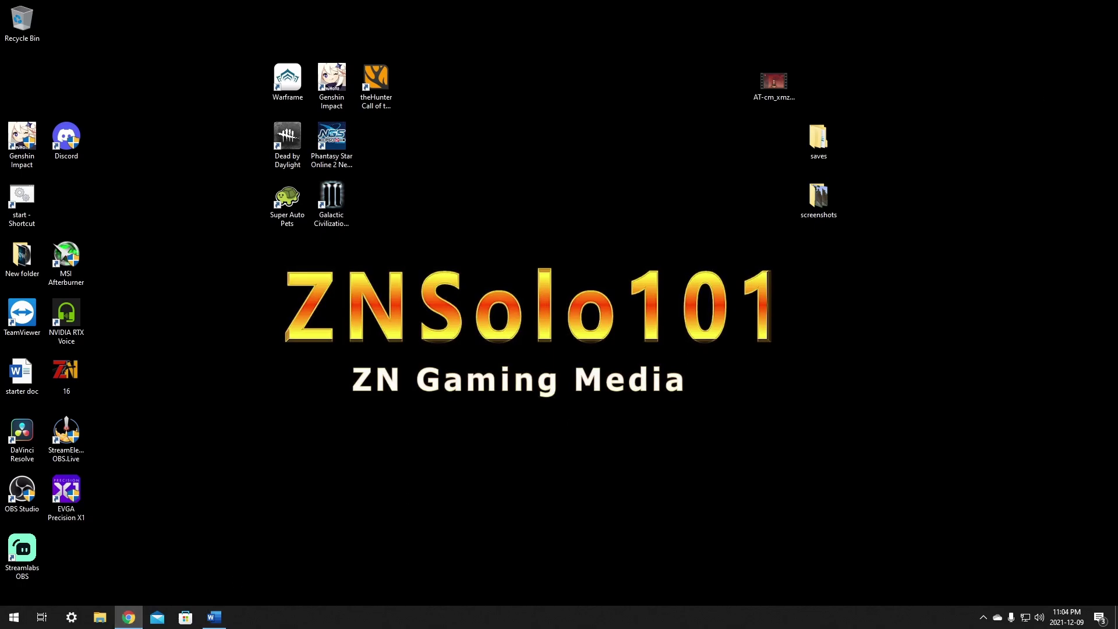
Google 'minecraft' in Chrome and open the Minecraft Official Site.
left_click(129, 617)
left_click(508, 243)
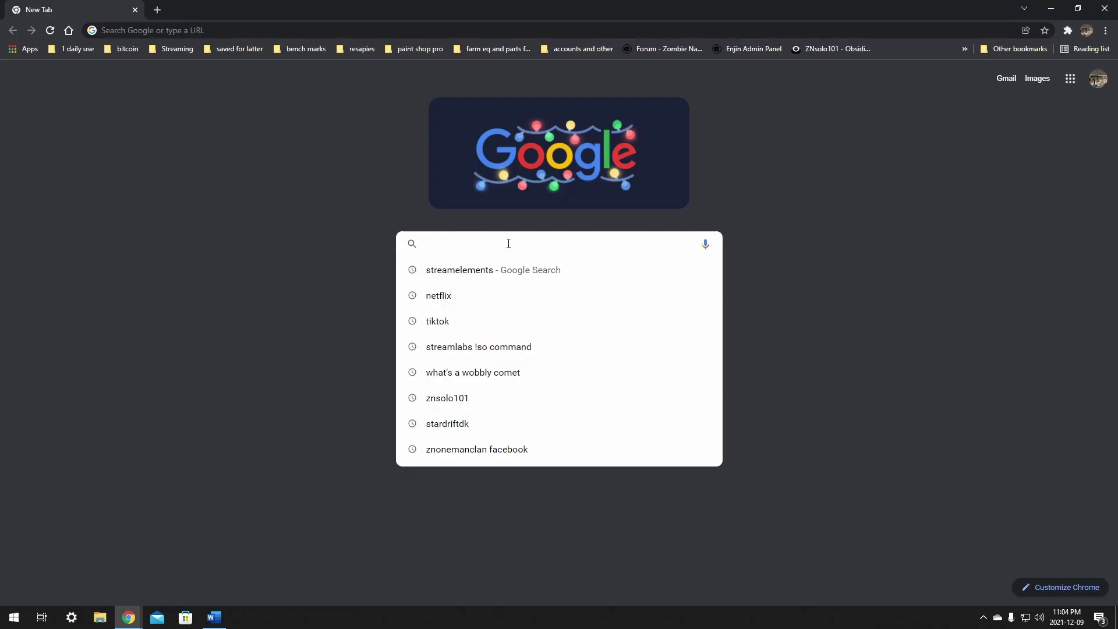
type("minecraft")
key("Return")
left_click(160, 187)
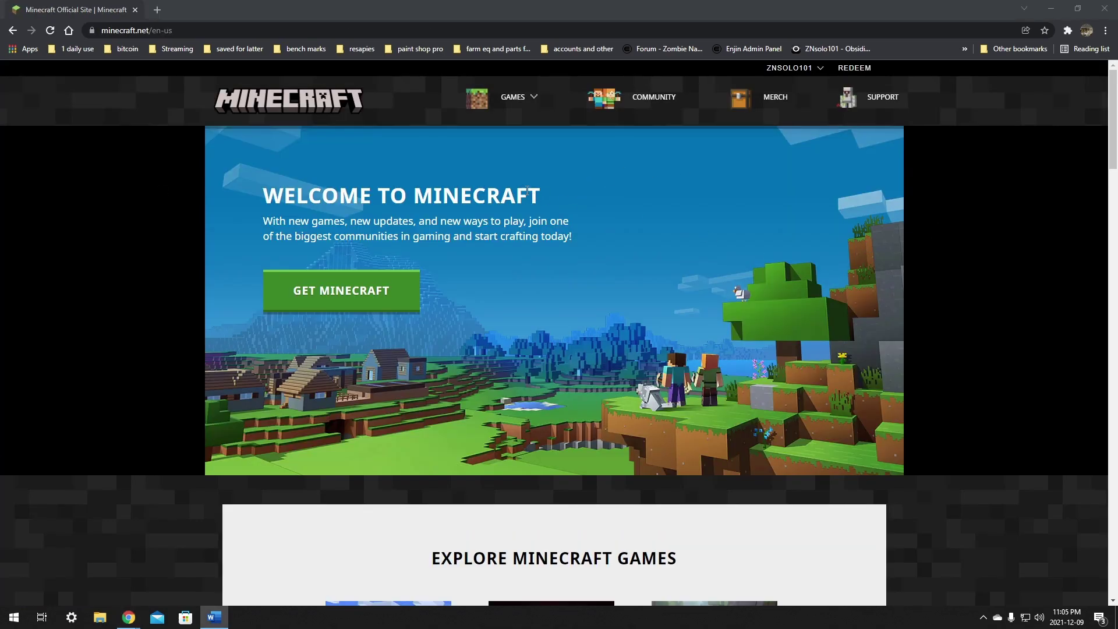
Go through Get Minecraft, choosing Computer and PC, to the Java Edition store page.
left_click(804, 70)
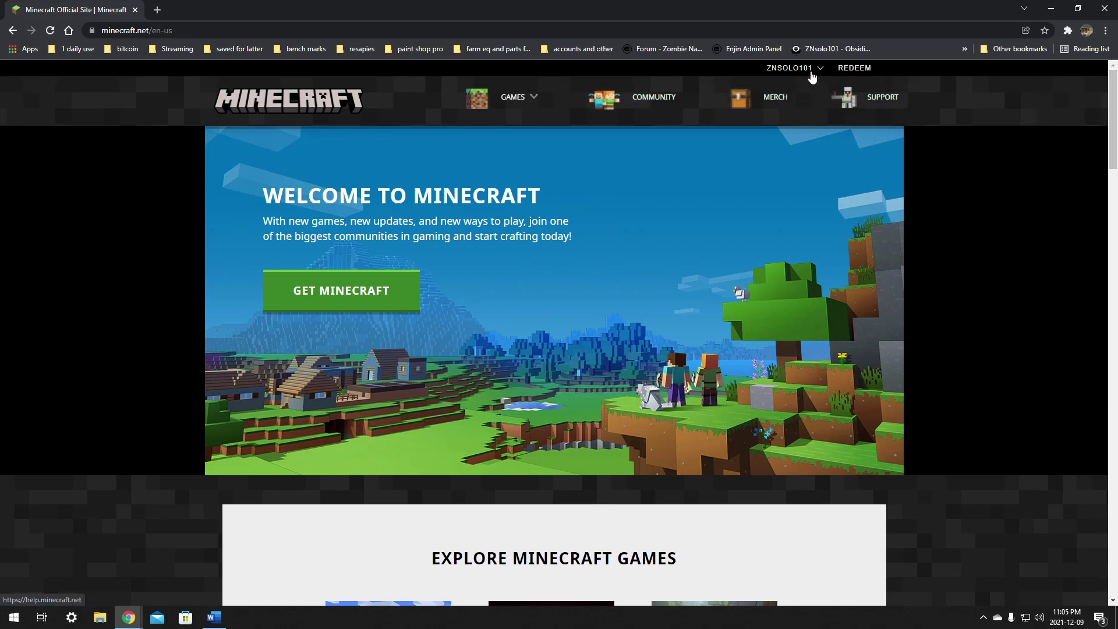
left_click(504, 99)
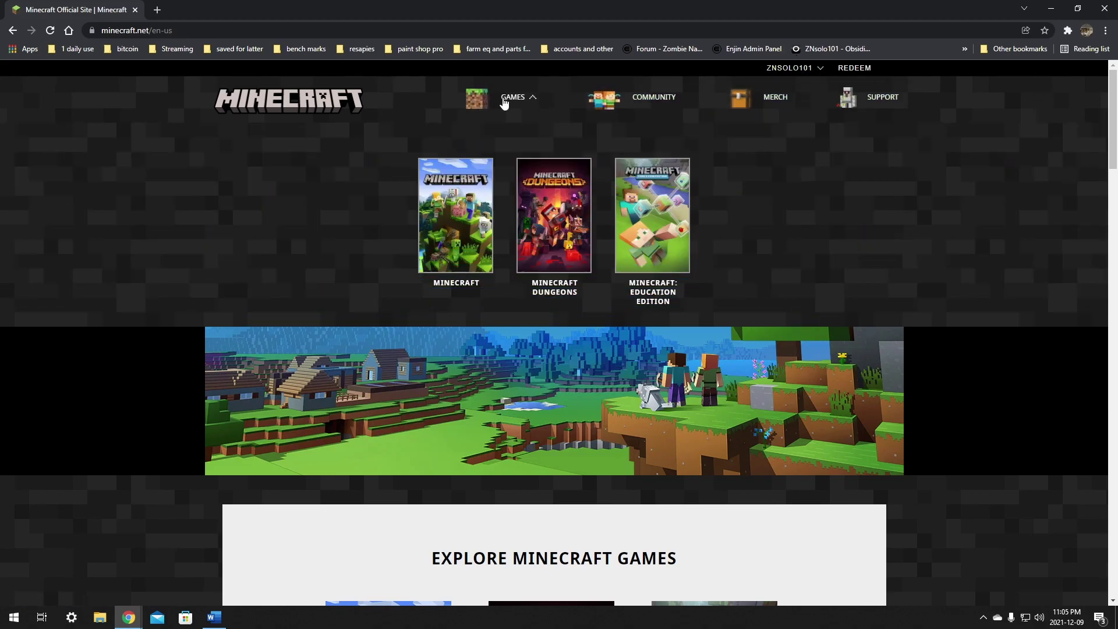
left_click(444, 256)
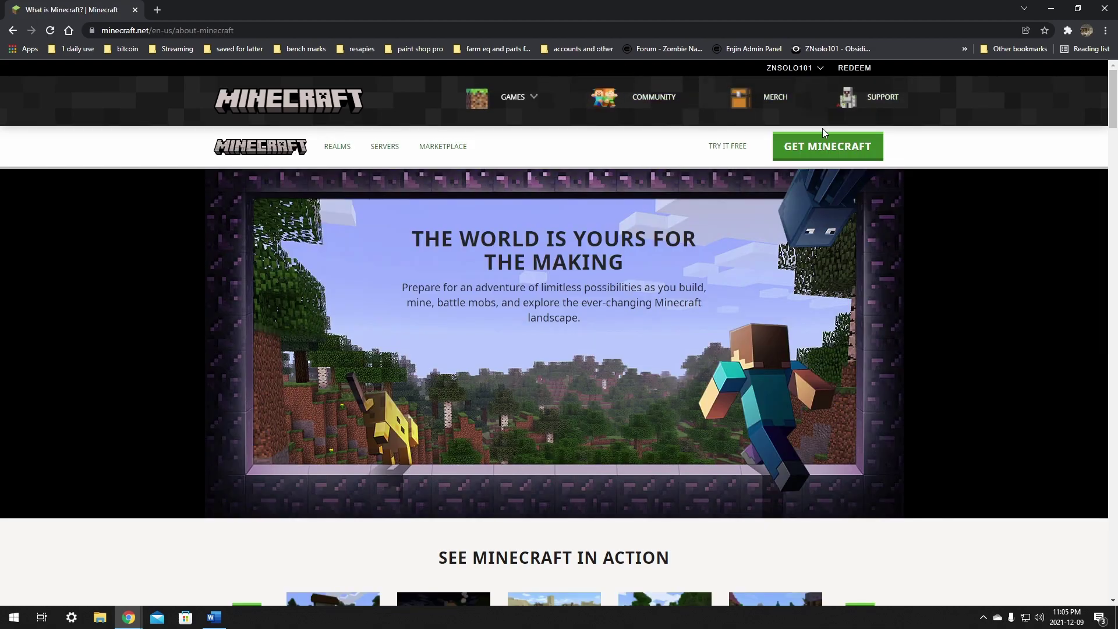
left_click(802, 153)
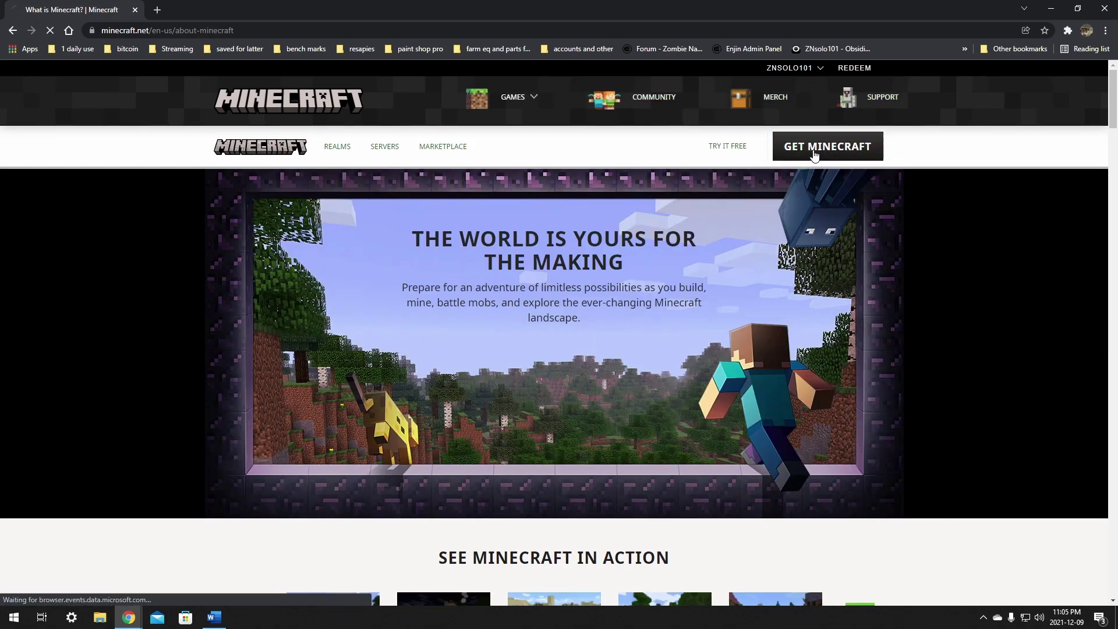
left_click(307, 347)
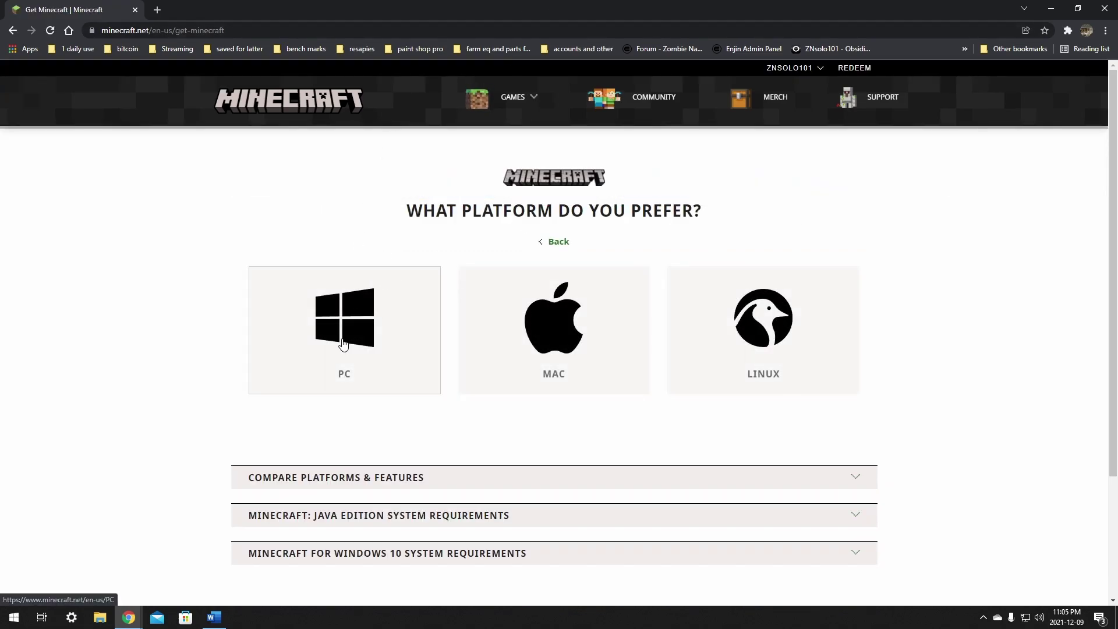
left_click(344, 341)
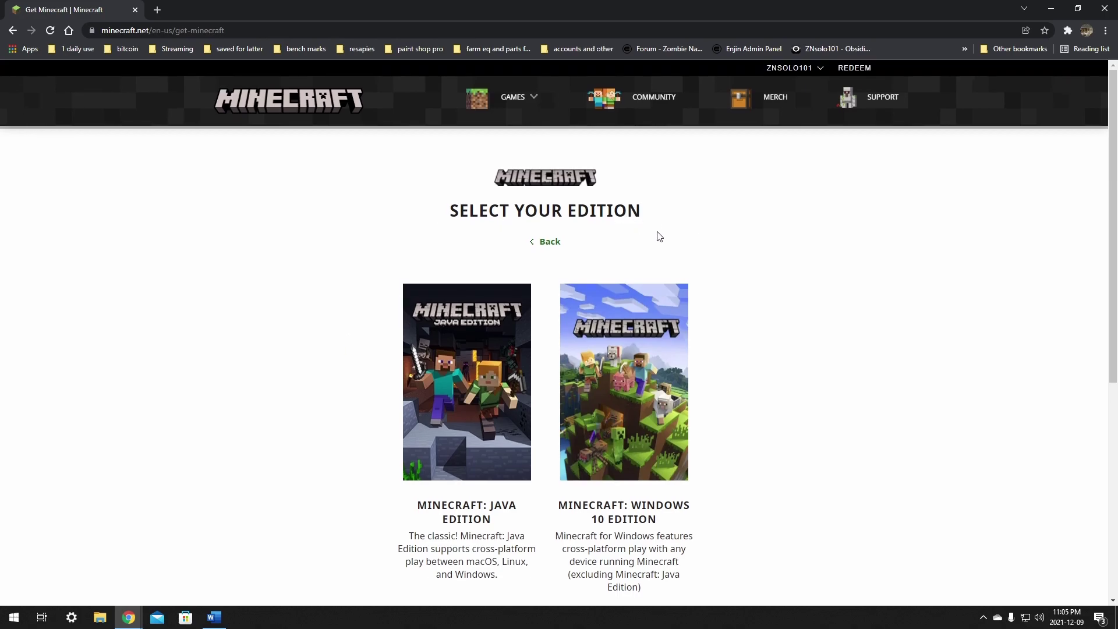
scroll(402, 276, "down", 2)
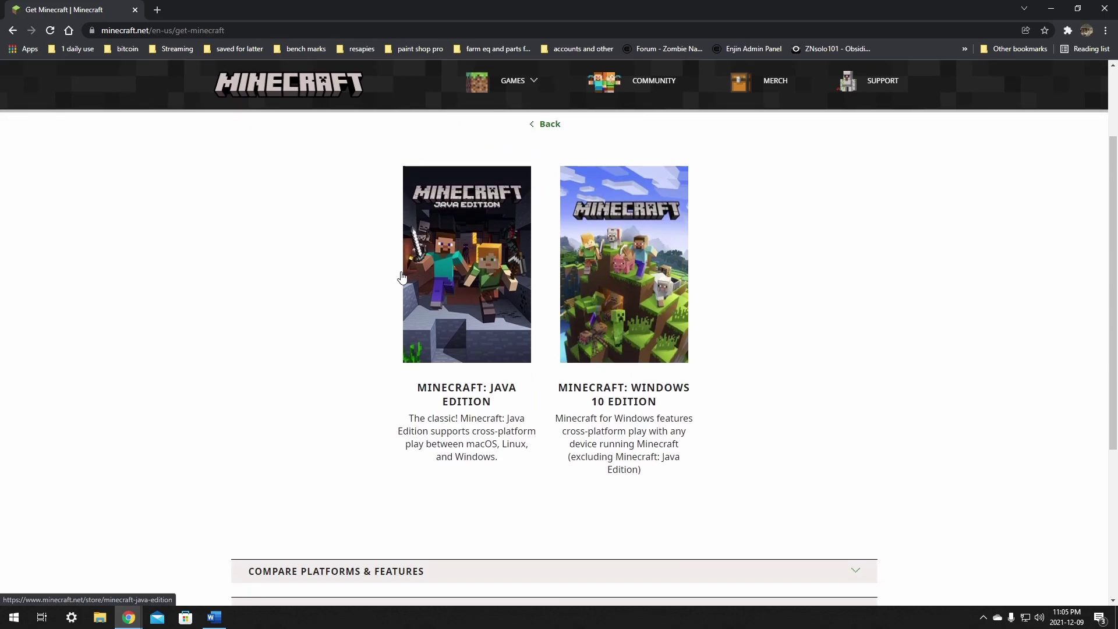
left_click(461, 279)
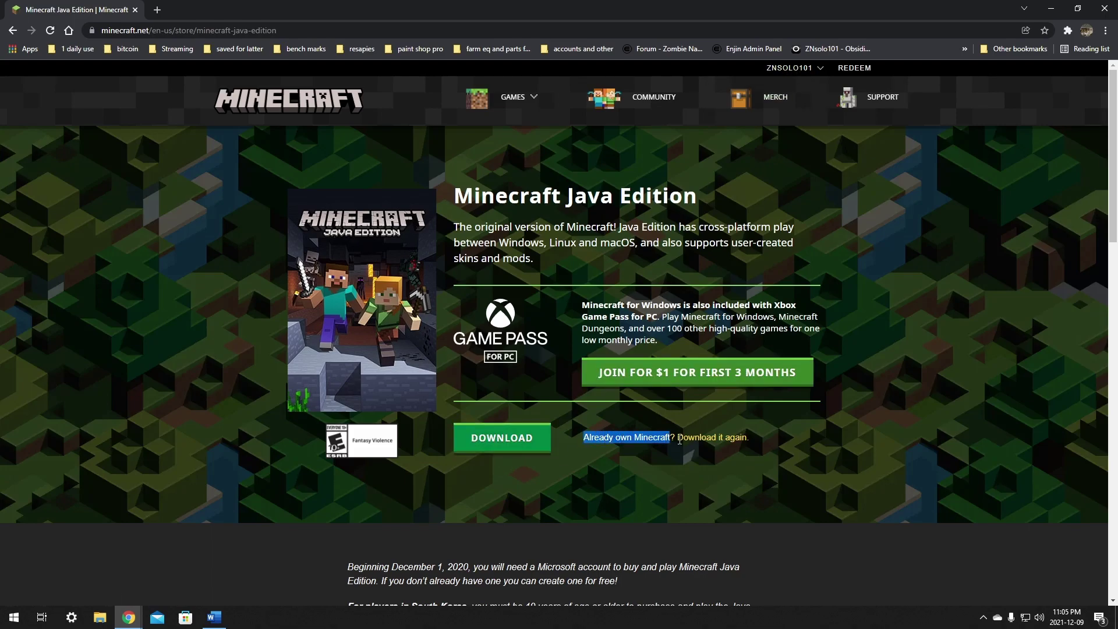
left_click(754, 441)
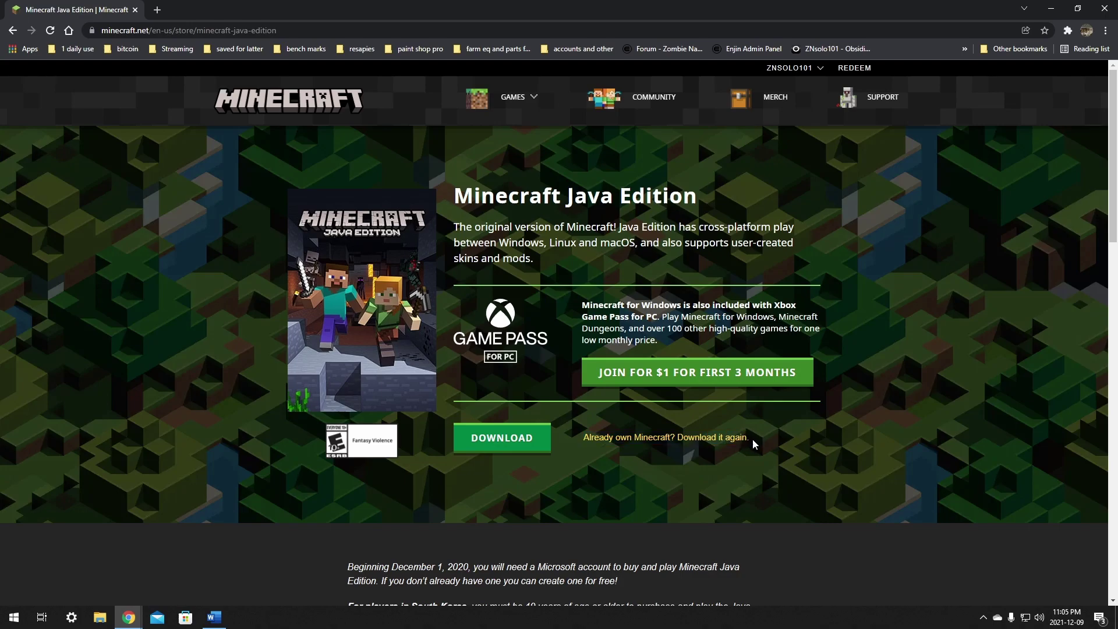
Follow the DOWNLOAD link from the Java Edition page to the Minecraft download page.
left_click(499, 447)
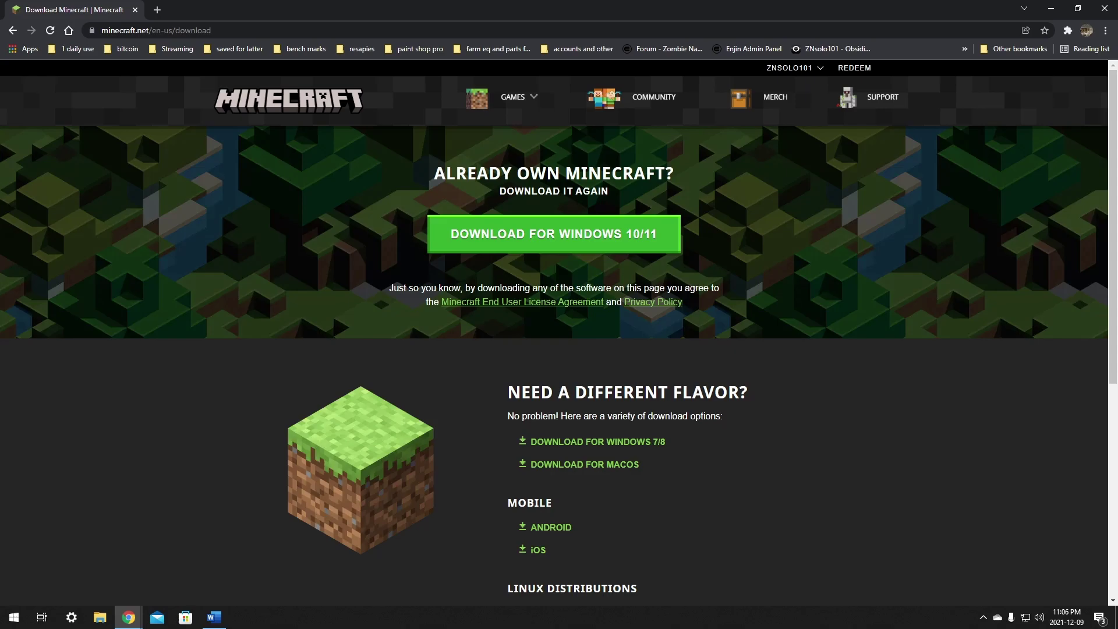
Run the downloaded installer, accept the license terms, install the launcher, and close Chrome.
right_click(88, 591)
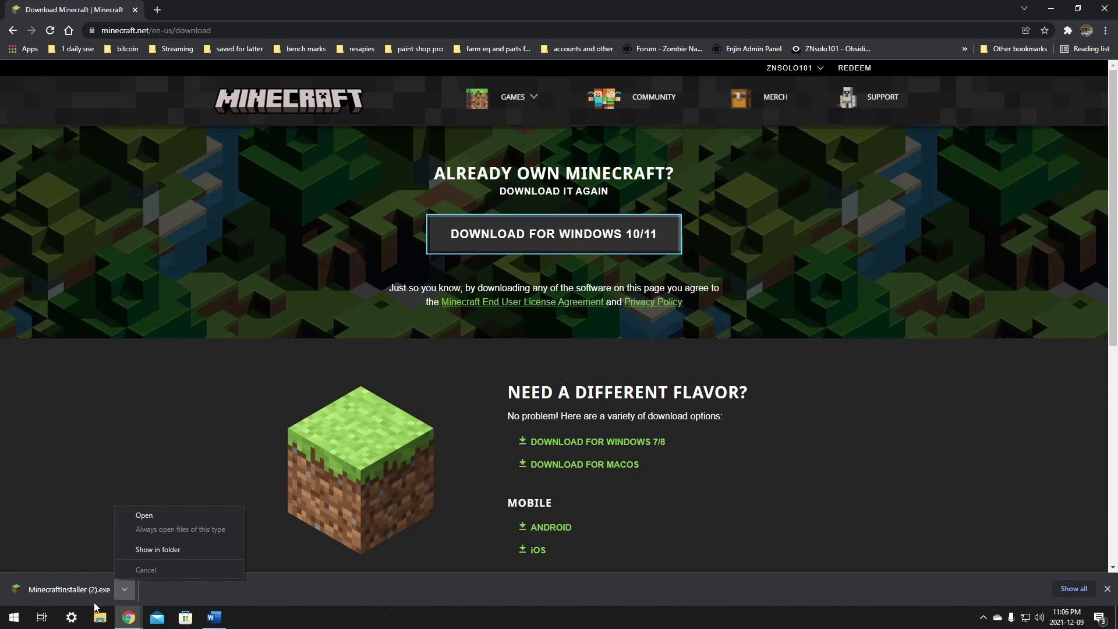
left_click(148, 566)
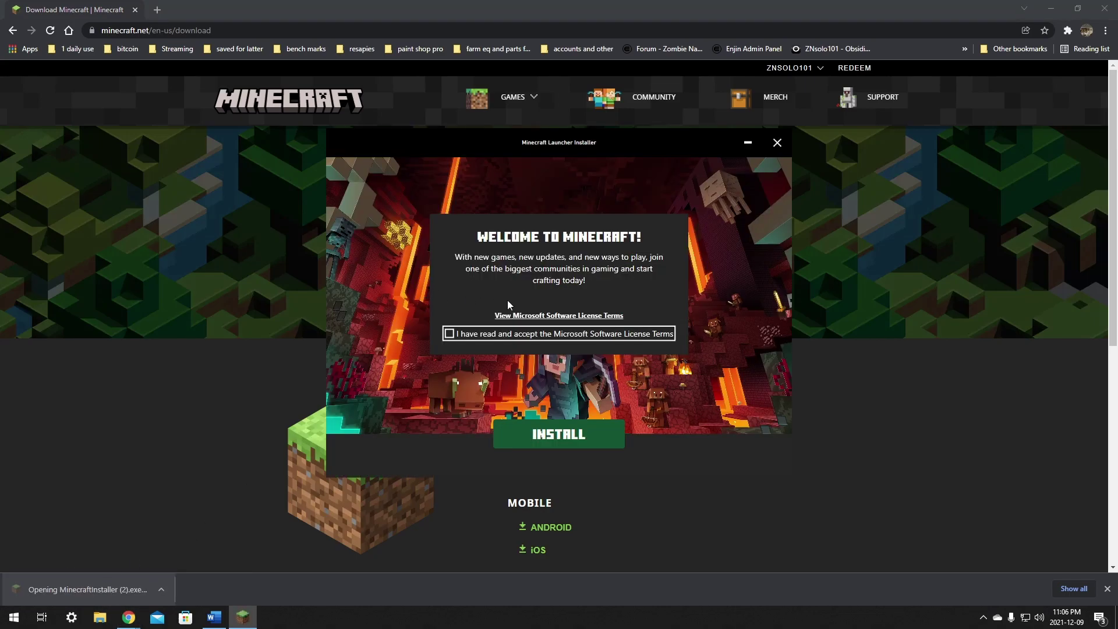
left_click(449, 334)
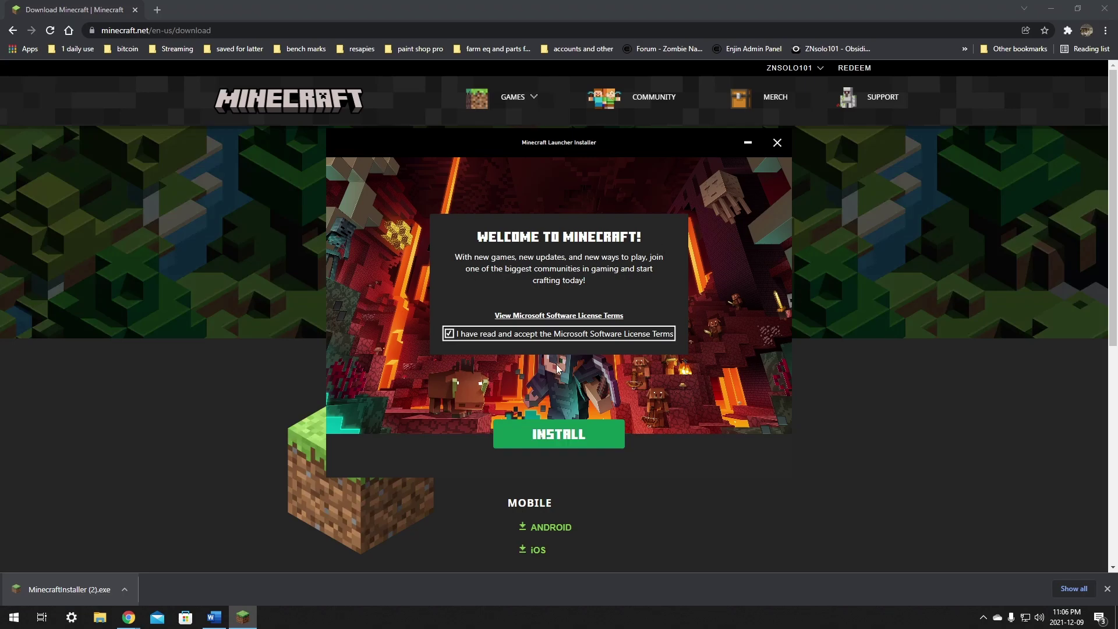
left_click(535, 435)
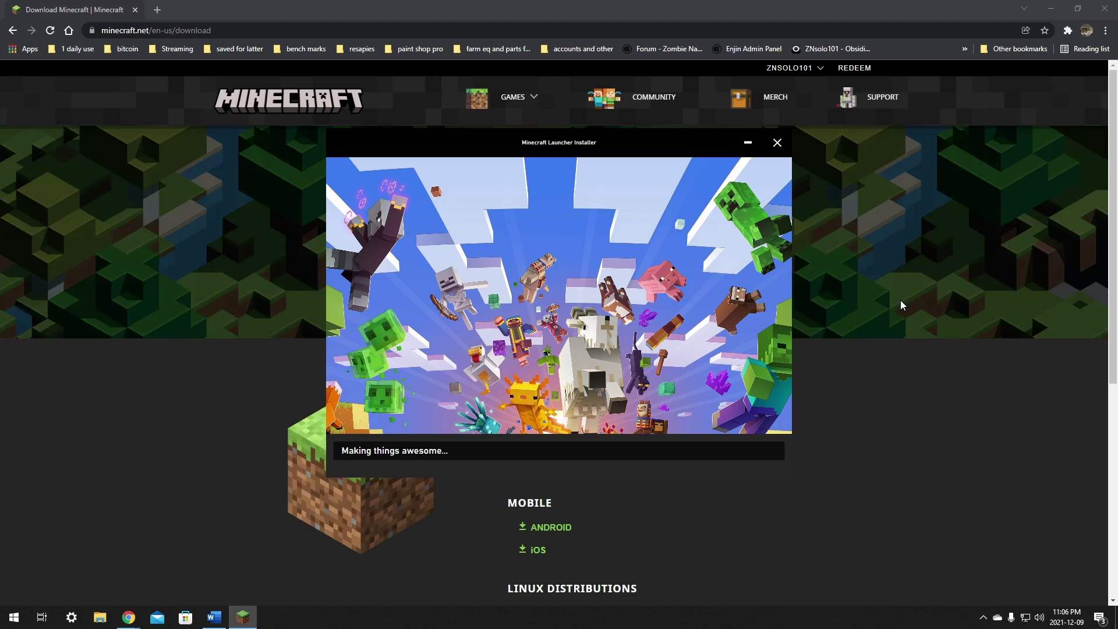
left_click(1104, 8)
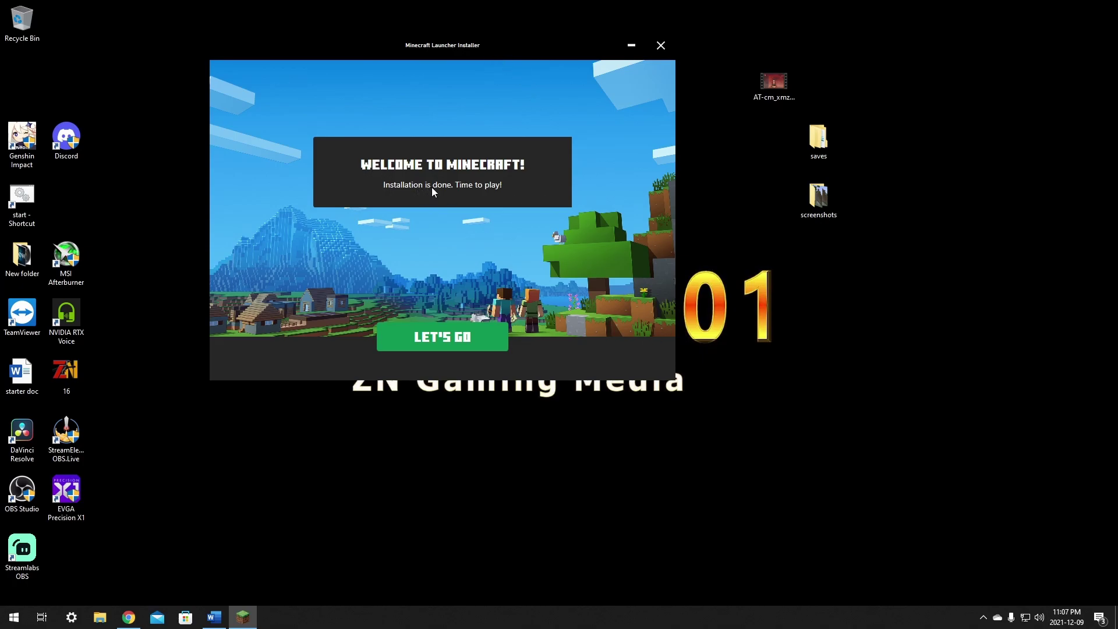
Finish the installer, log in to the launcher via Microsoft Login, and confirm with LET'S PLAY.
left_click(460, 333)
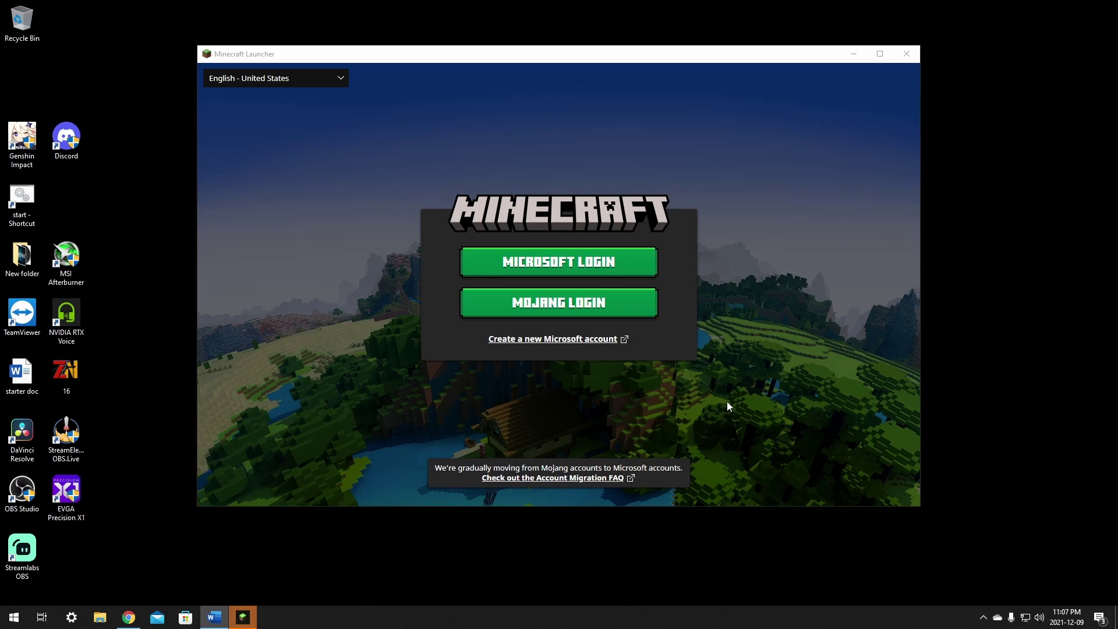
left_click(520, 262)
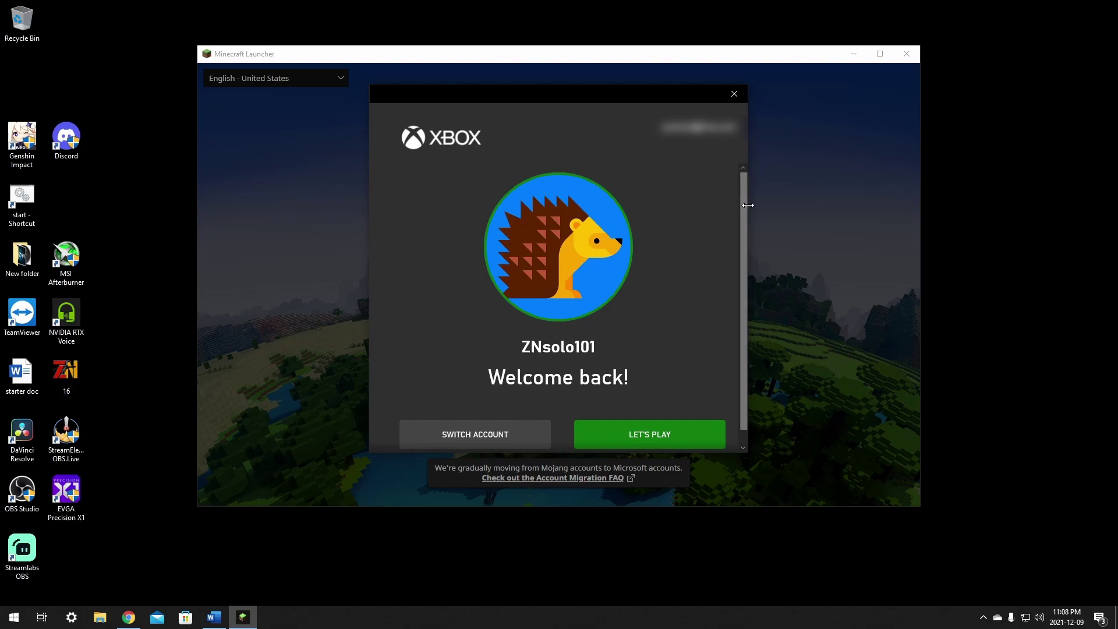
scroll(743, 214, "down", 1)
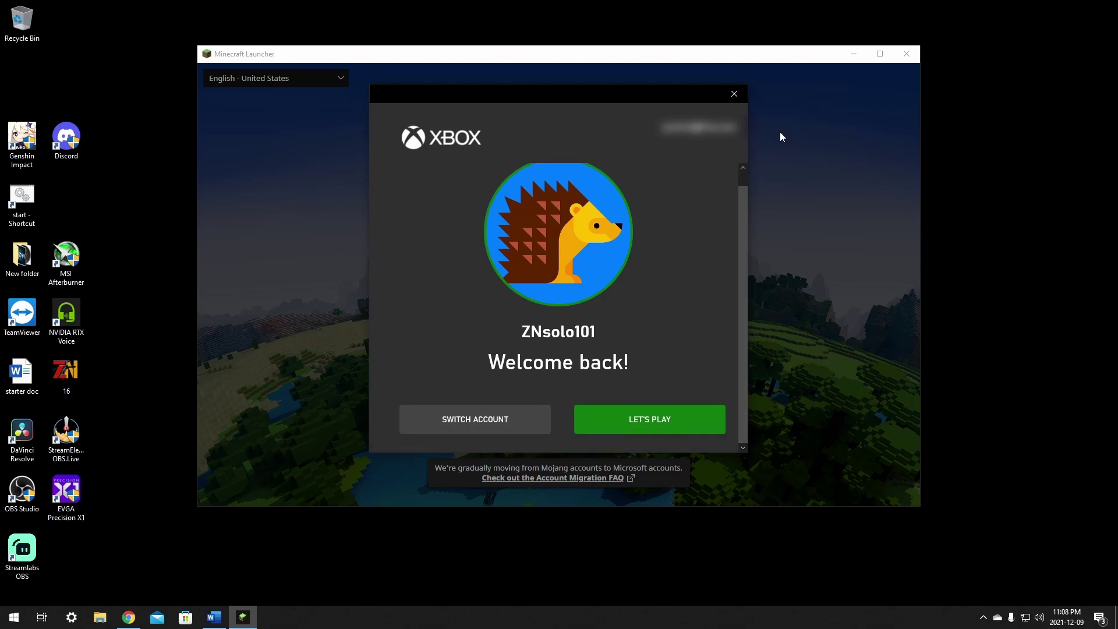
left_click(626, 418)
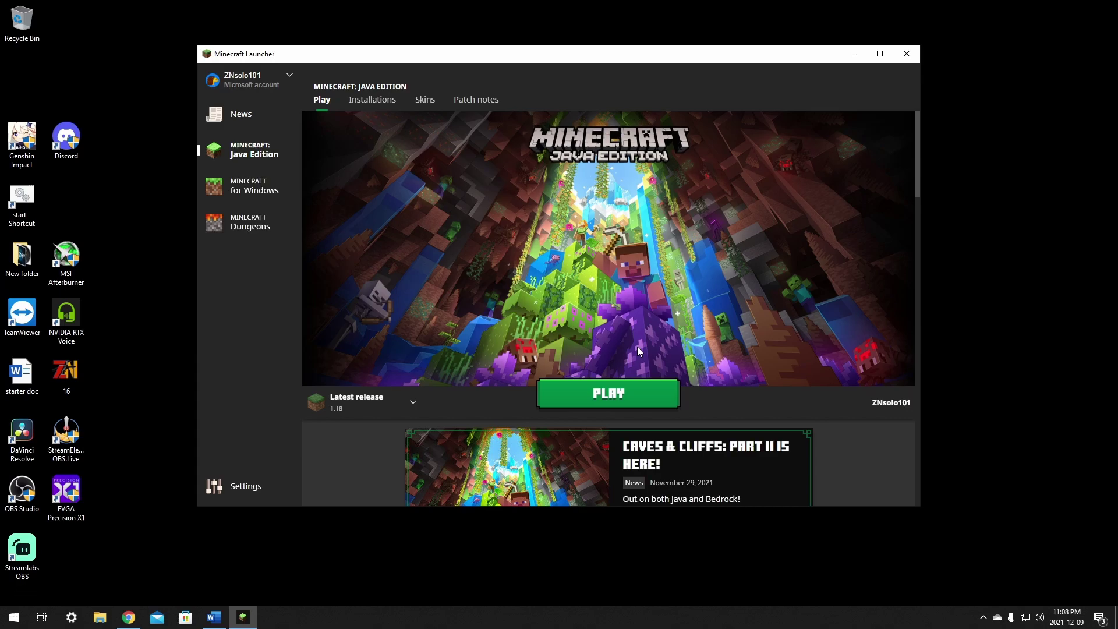
Launch Minecraft Java Edition 1.18, then move the game window up-left and enlarge it.
left_click(595, 396)
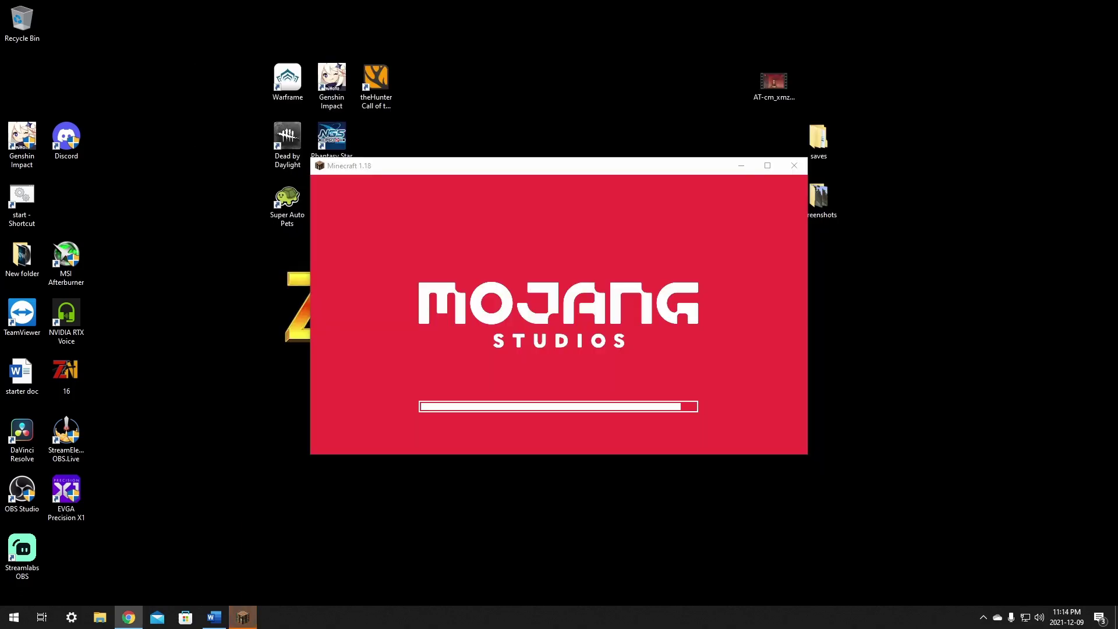
left_click_drag(629, 170, 547, 55)
left_click_drag(725, 340, 774, 416)
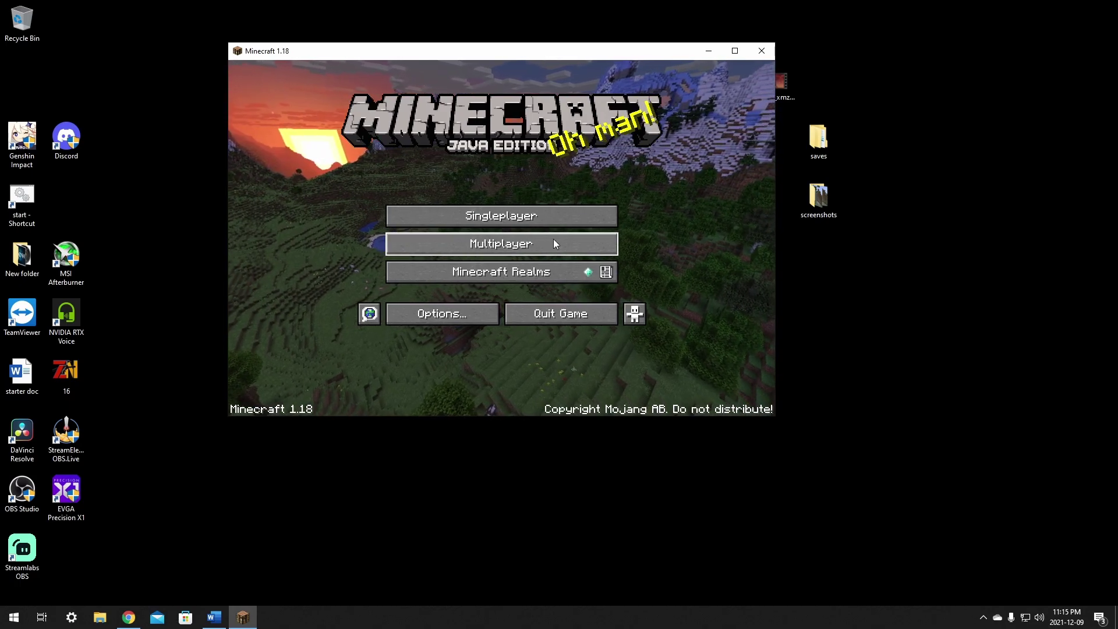
Maximize the game and set GUI Scale to 2 in Video Settings.
left_click(439, 317)
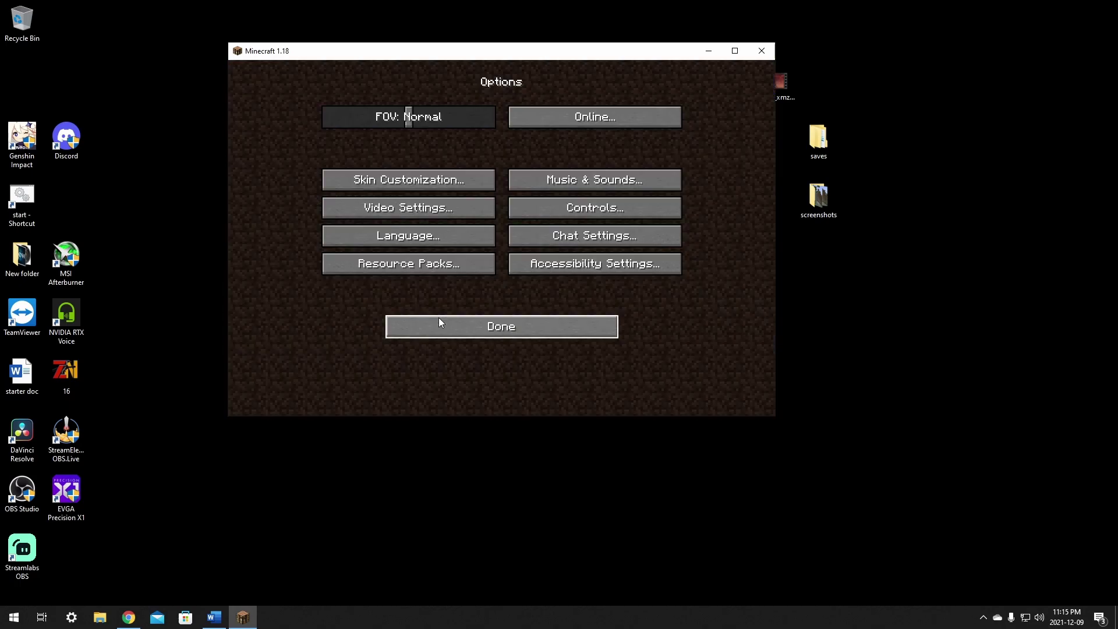
left_click(407, 211)
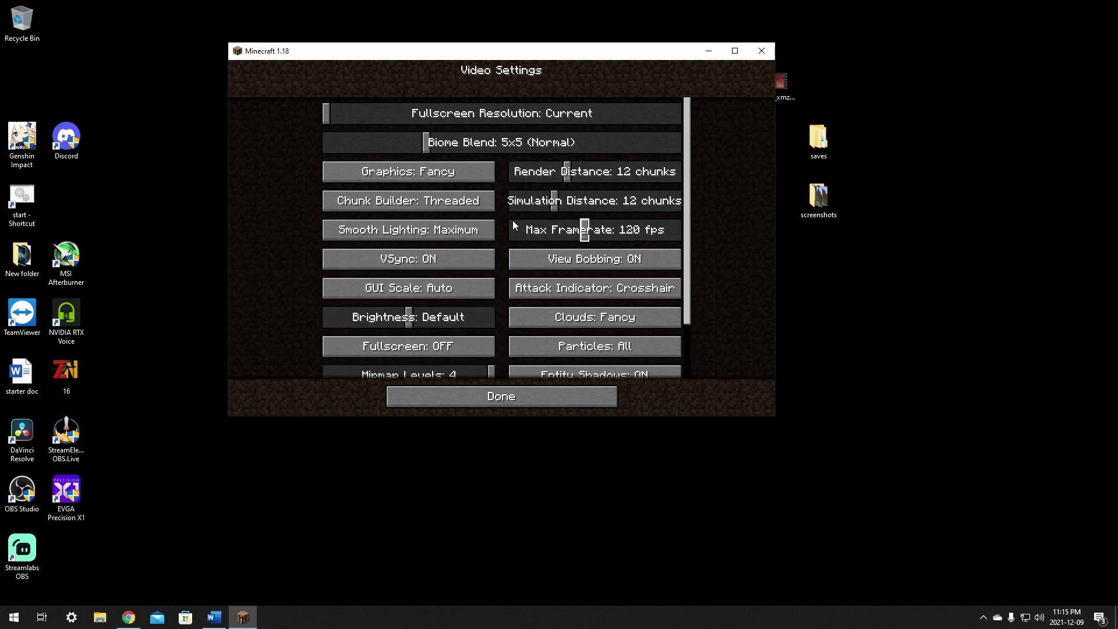
scroll(446, 264, "down", 3)
scroll(465, 286, "down", 2)
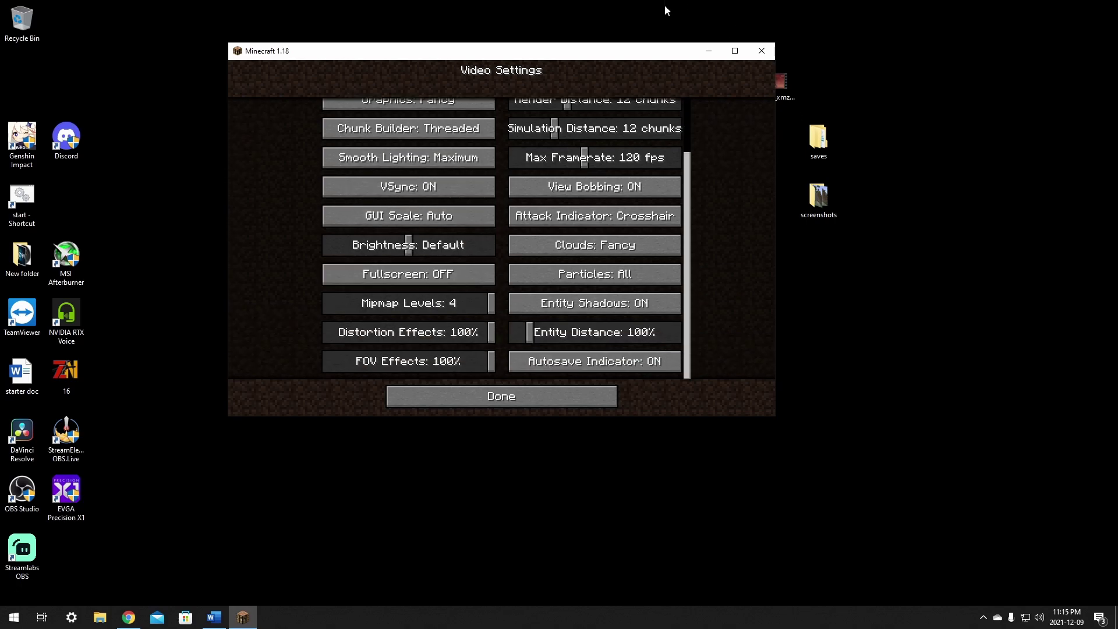
left_click(735, 51)
scroll(519, 252, "down", 3)
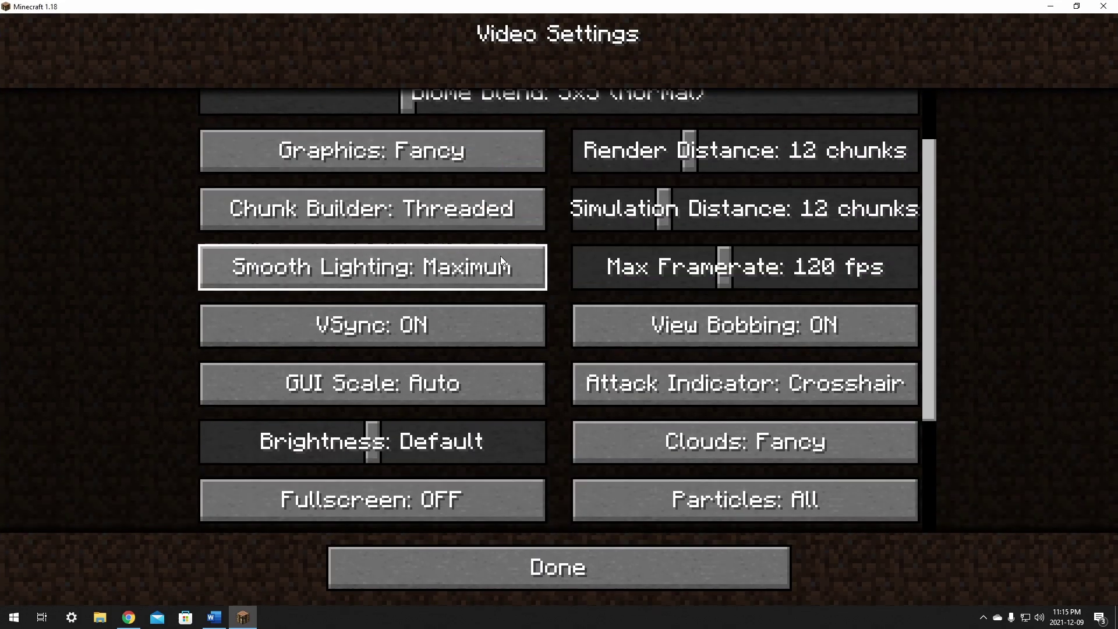
left_click(487, 394)
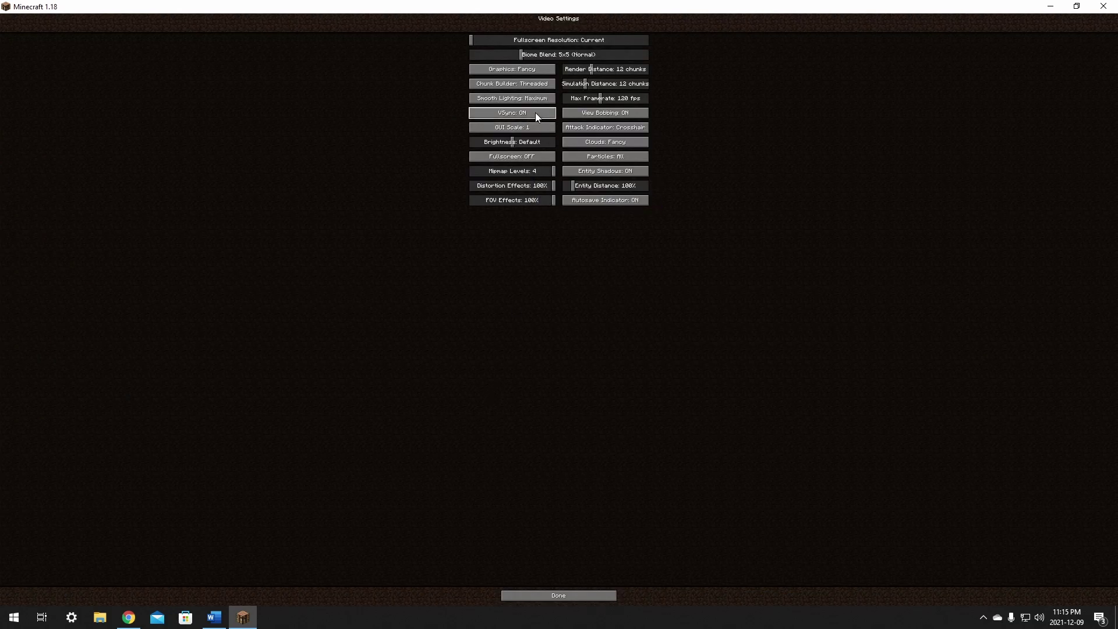
left_click(532, 127)
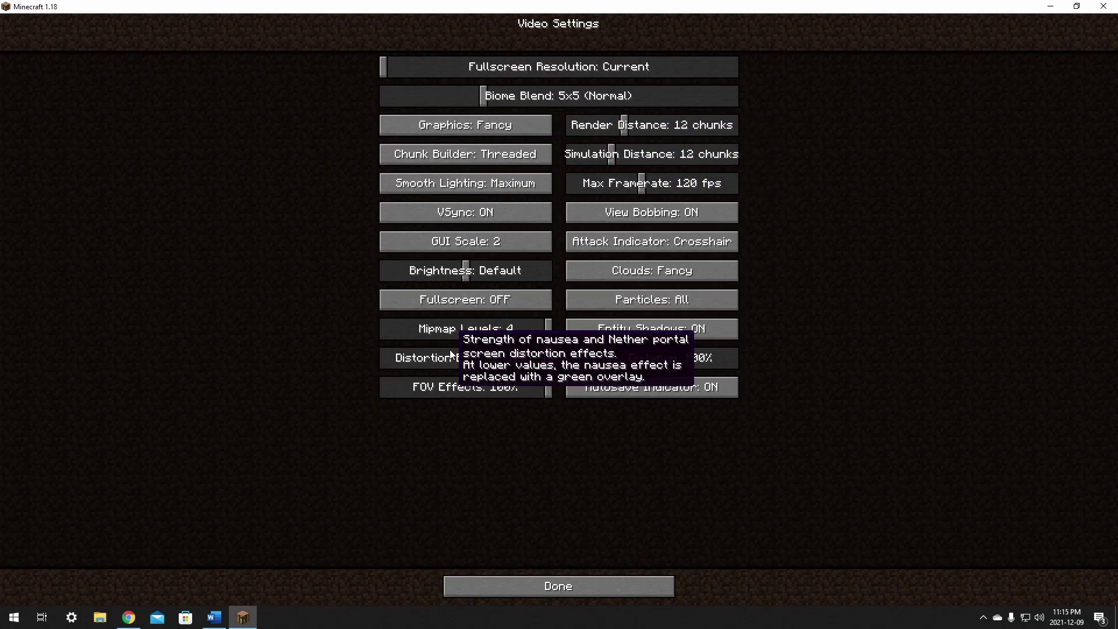
left_click(560, 597)
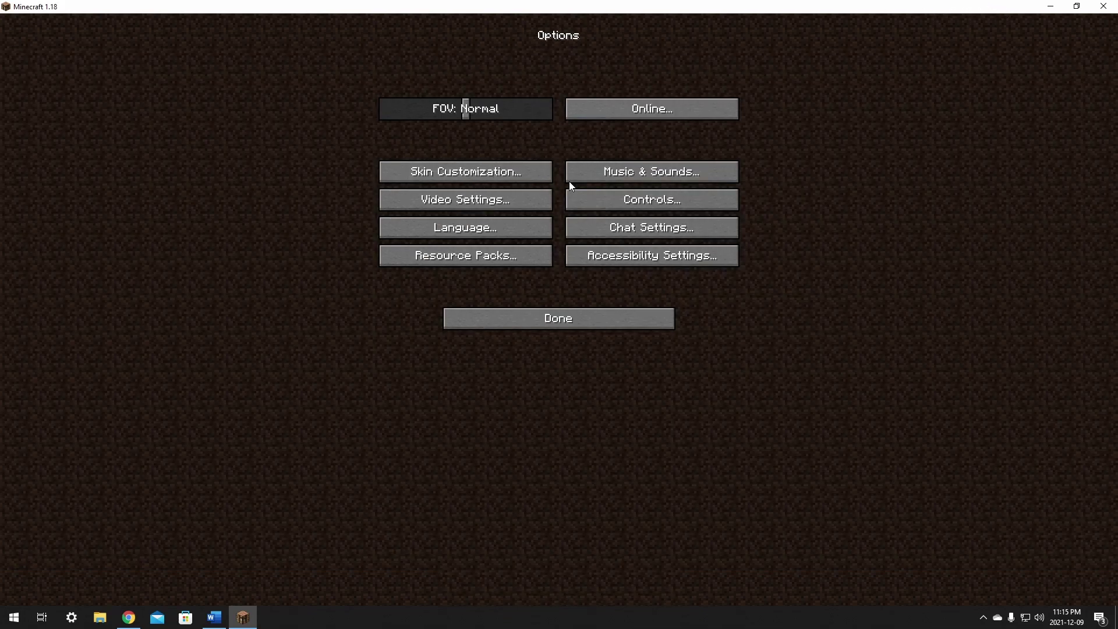
Lower Master Volume to about 64% in Music & Sounds and return to the title screen.
left_click(606, 174)
left_click_drag(665, 112, 607, 110)
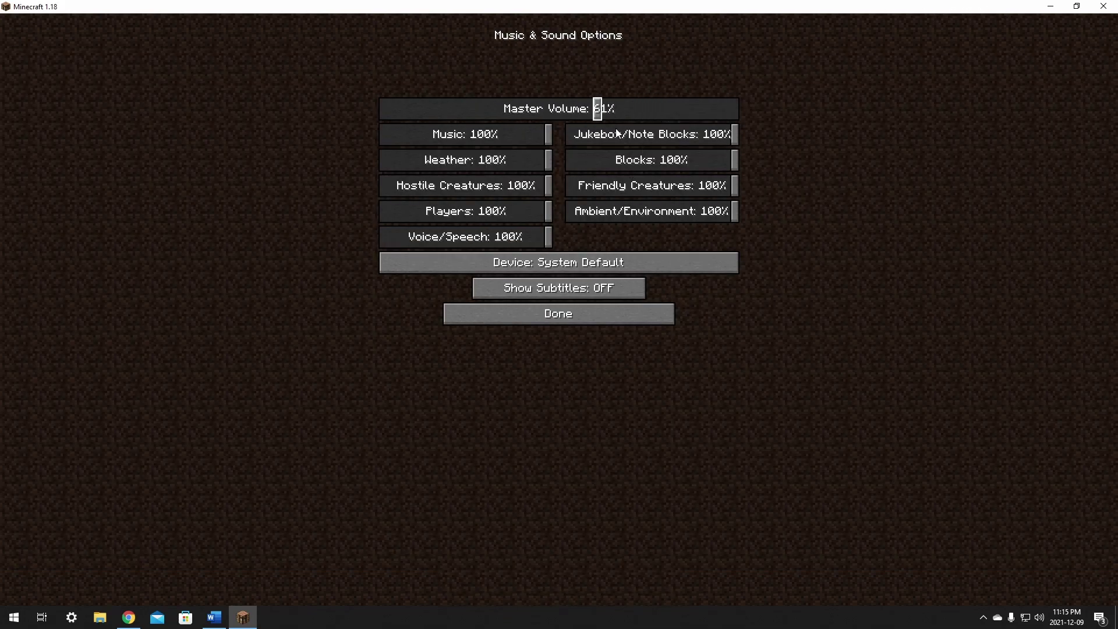
left_click(550, 319)
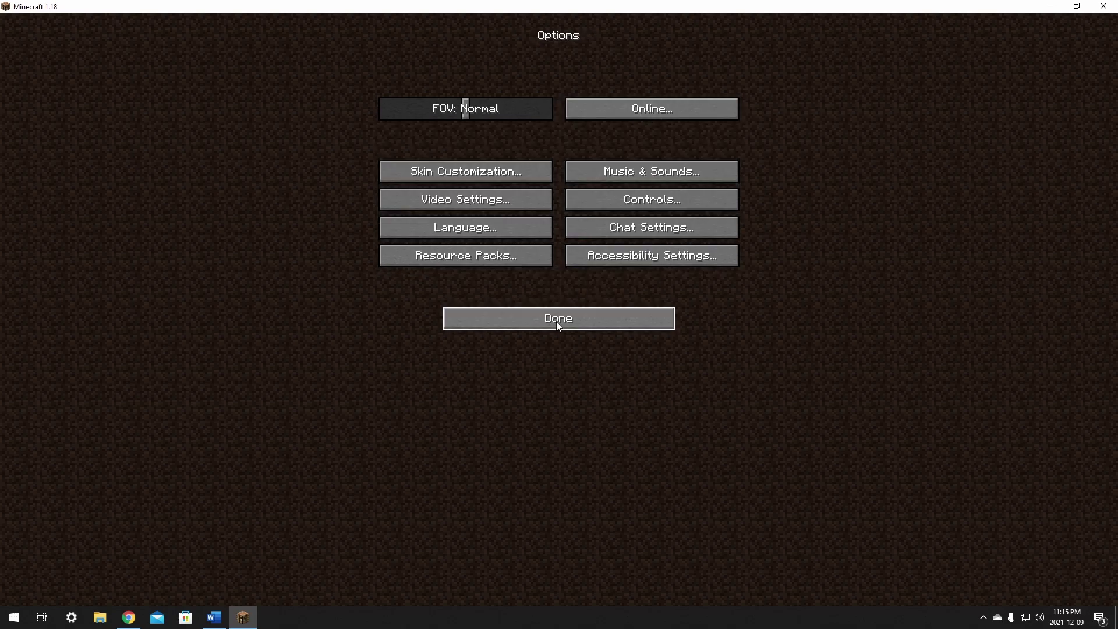
left_click(556, 324)
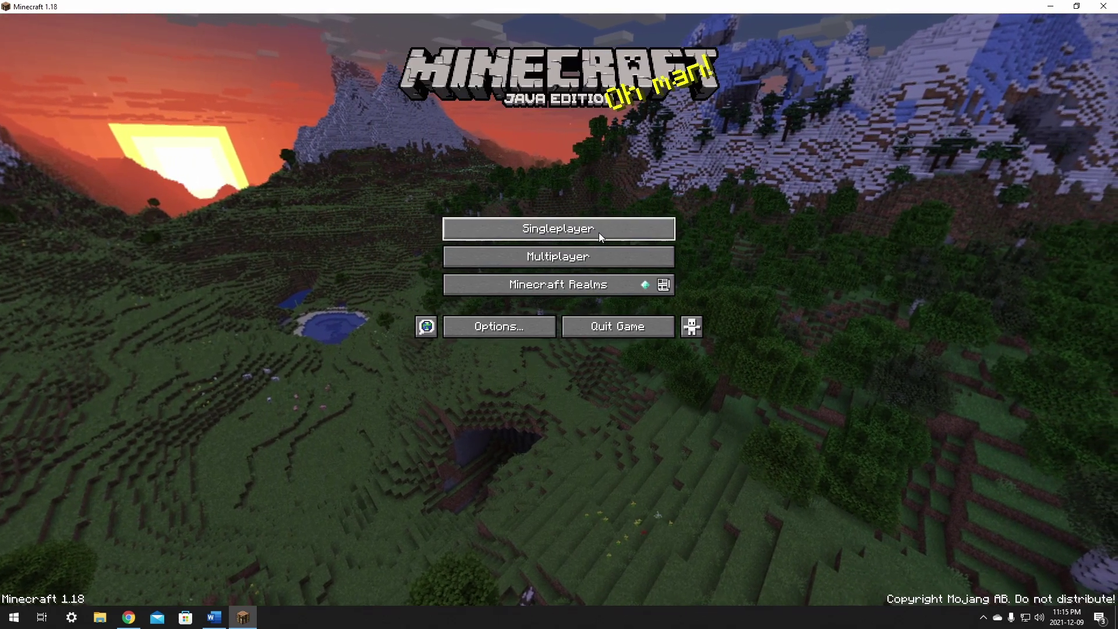
Open Singleplayer twice to confirm only Create New World appears, then quit Minecraft.
left_click(598, 233)
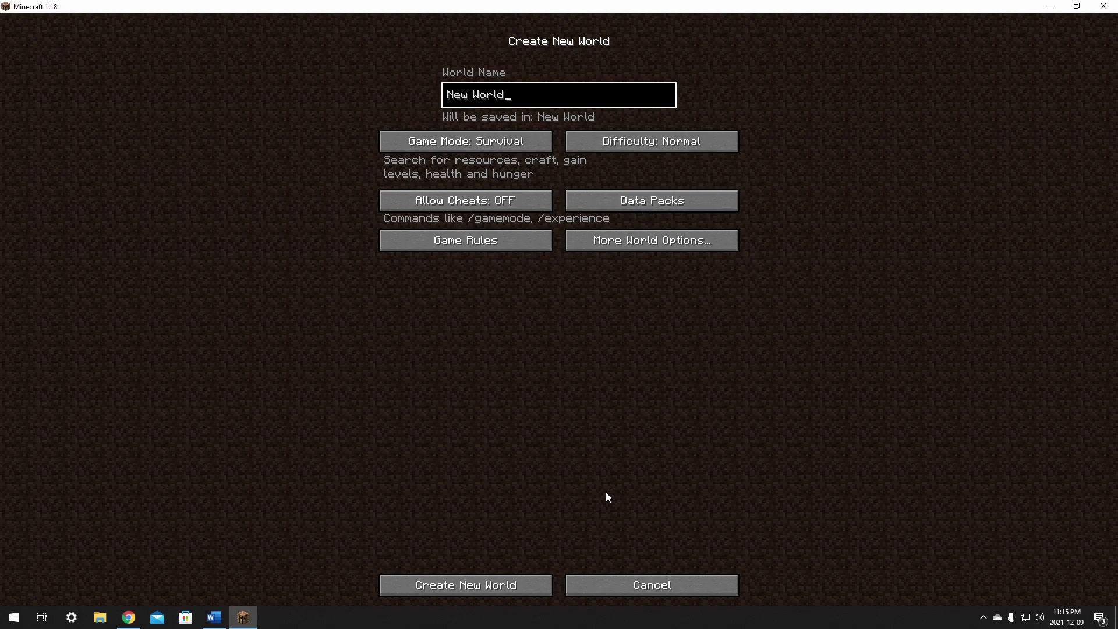
left_click(651, 585)
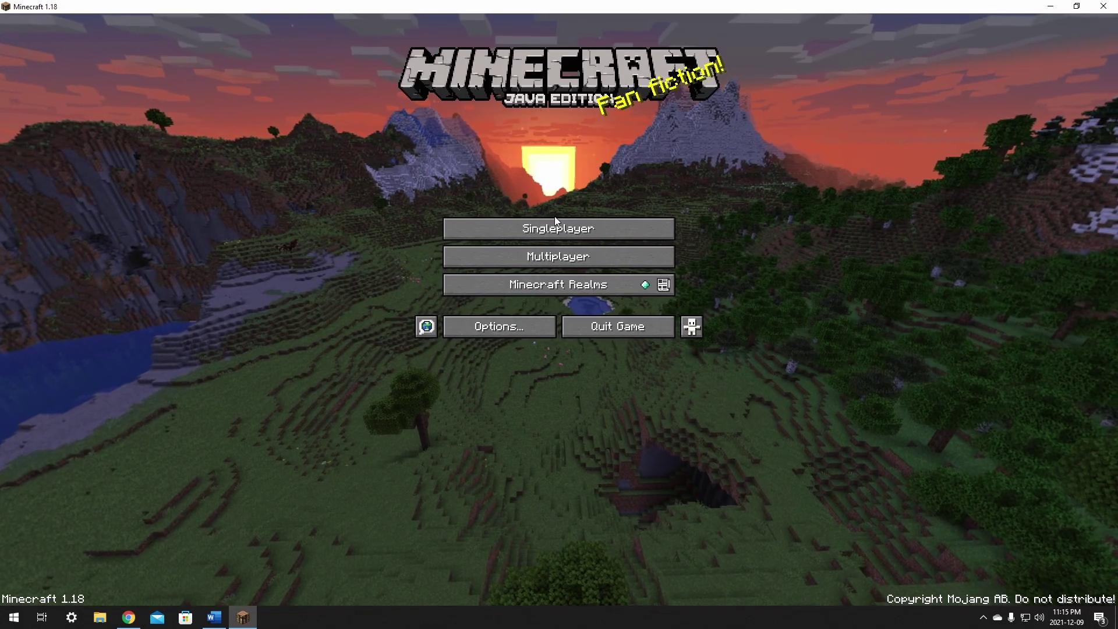
left_click(553, 232)
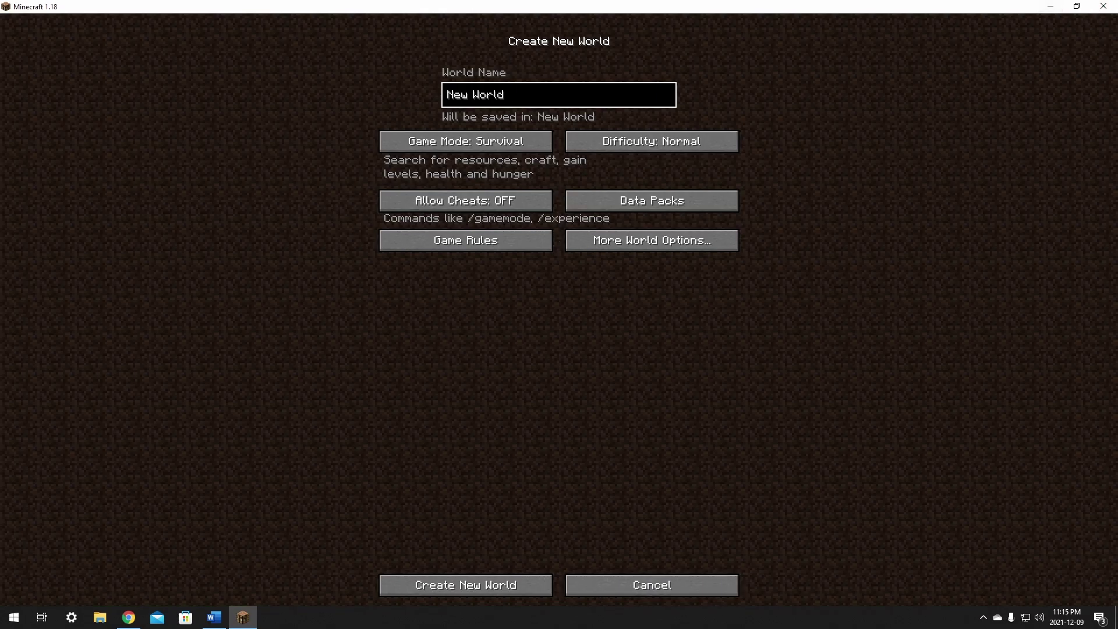
left_click(1102, 7)
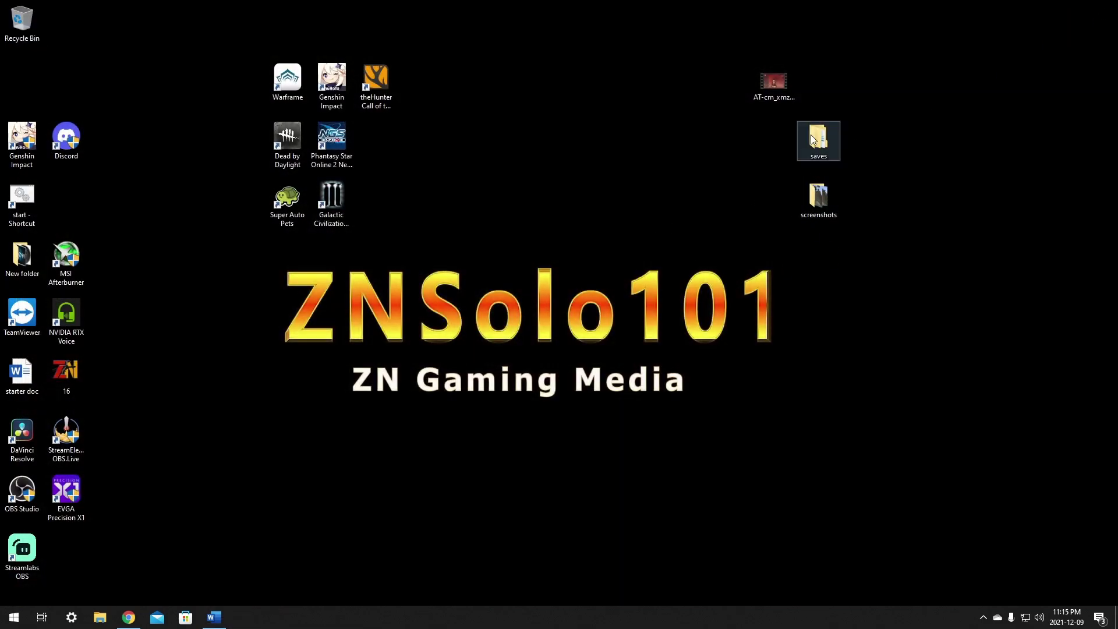
Open the Run dialog, centre it, and run %appdata% to open the Roaming folder.
left_click(100, 618)
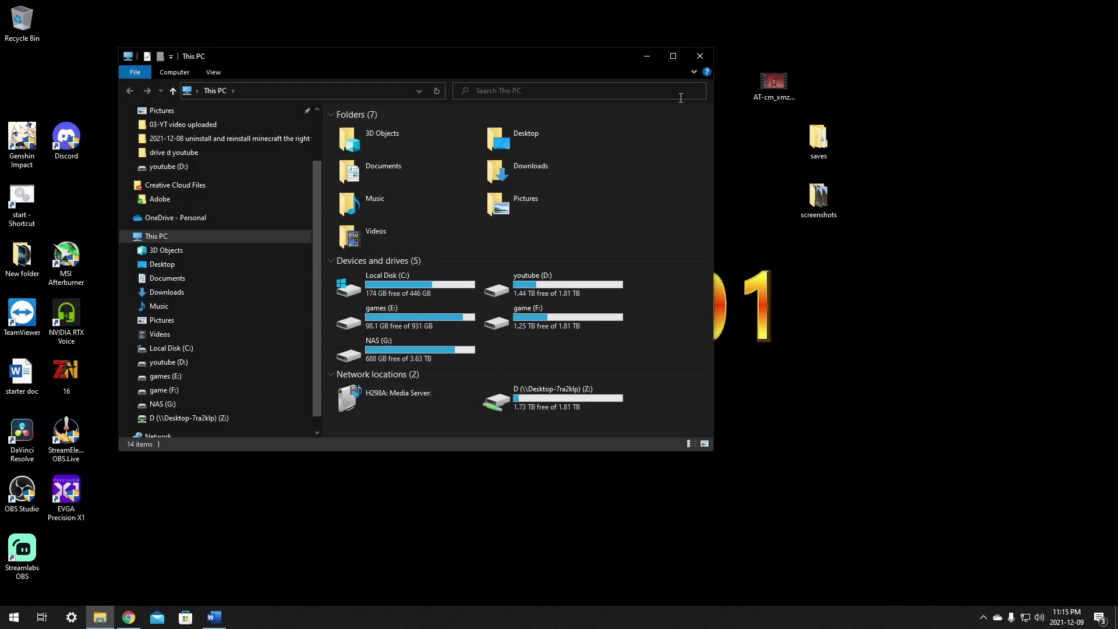
left_click(699, 57)
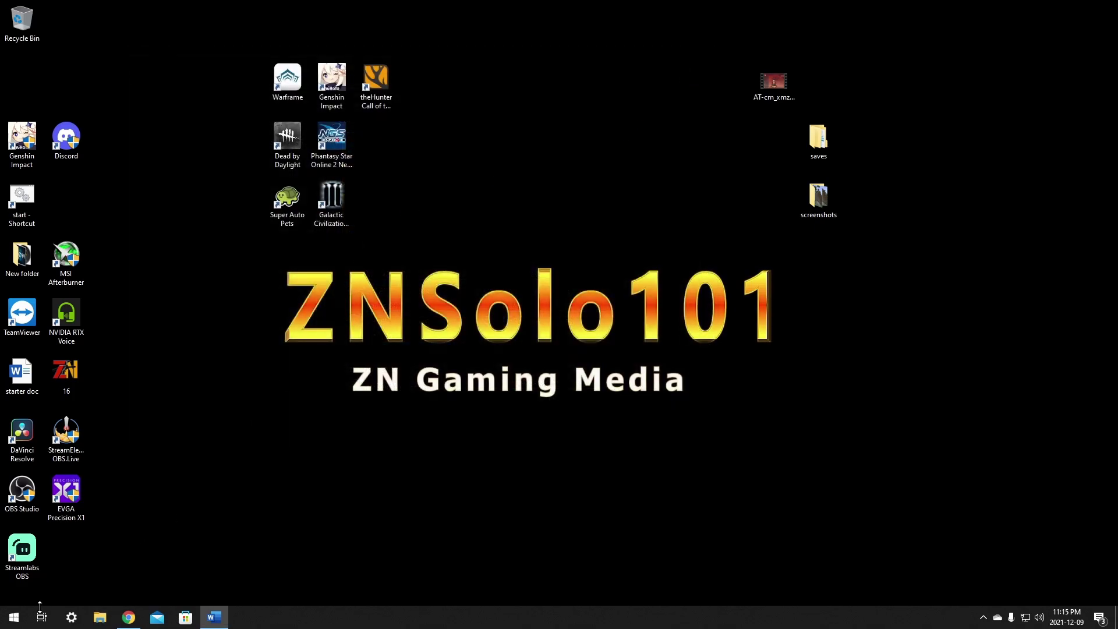
left_click(14, 617)
type("run")
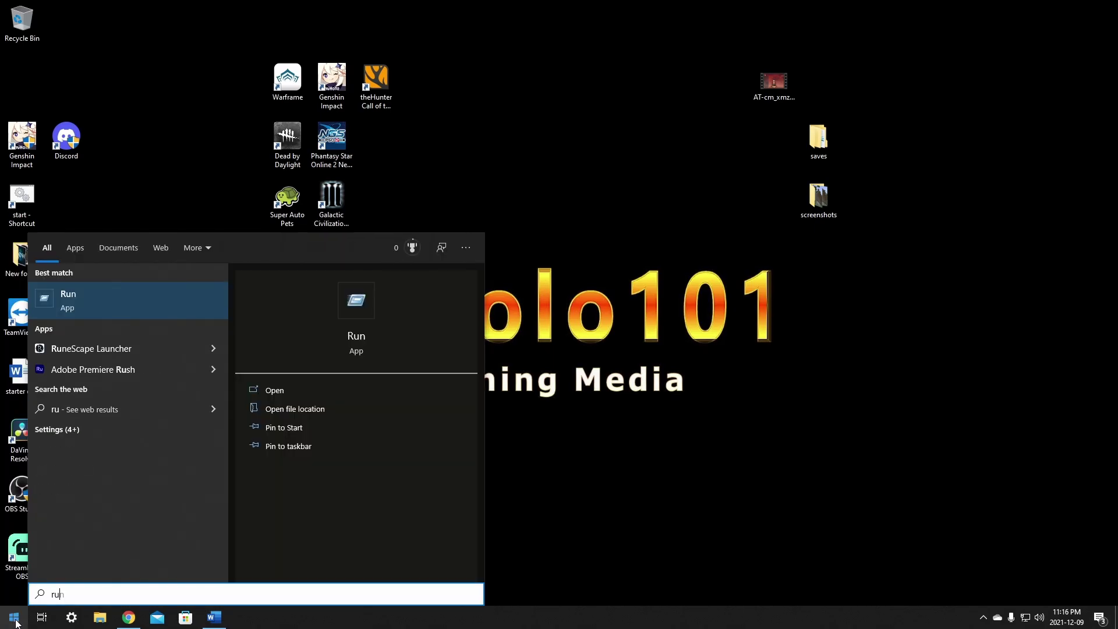
left_click(92, 304)
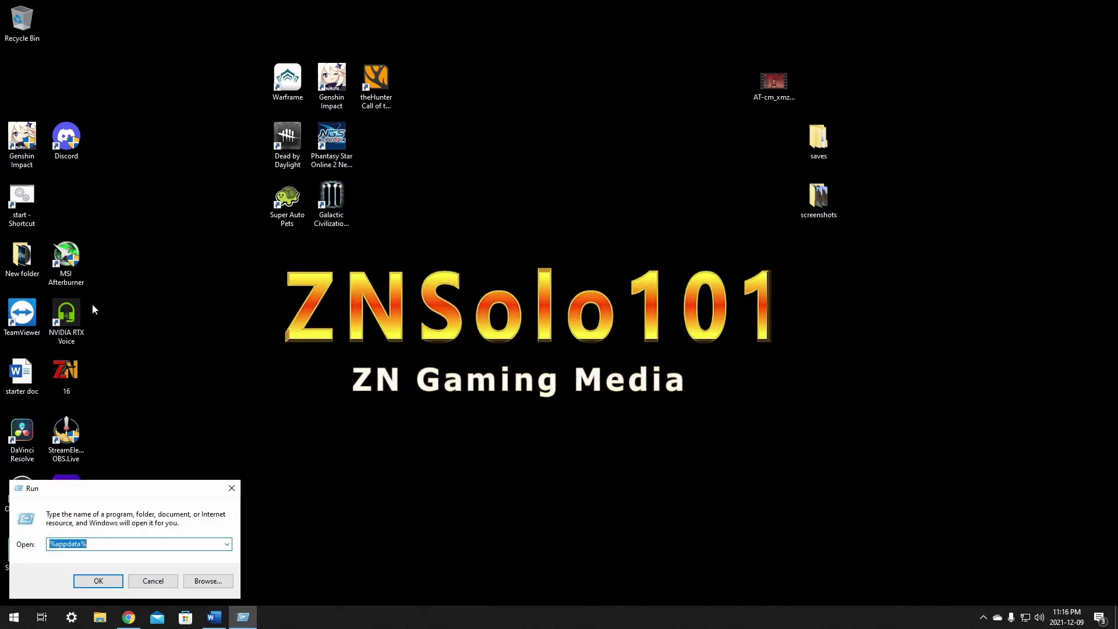
left_click(232, 489)
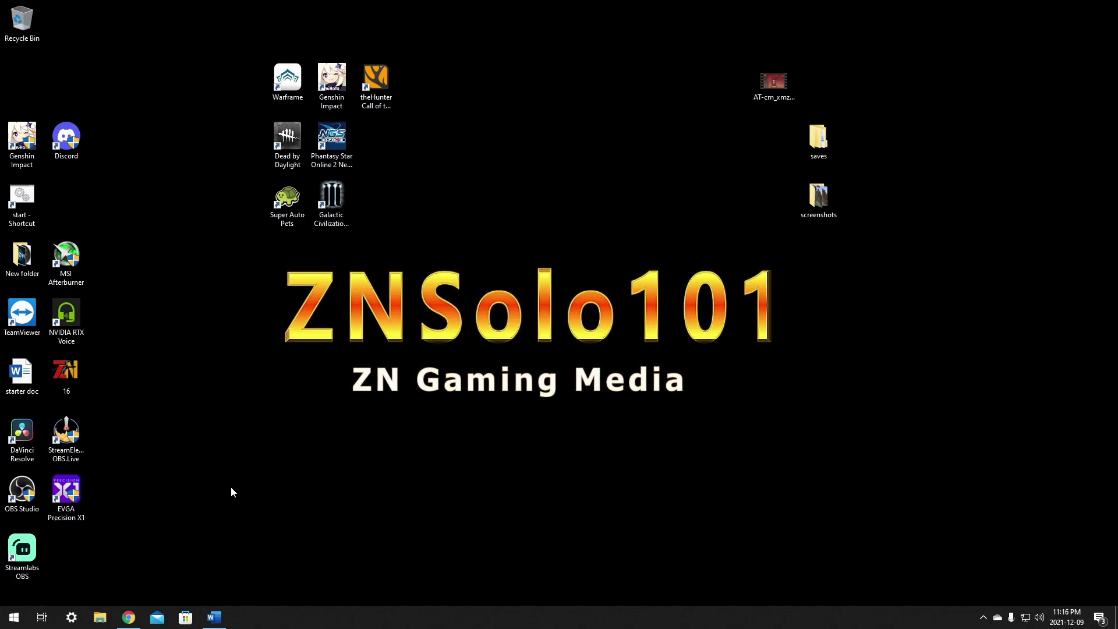
key("super+r")
left_click_drag(151, 487, 542, 267)
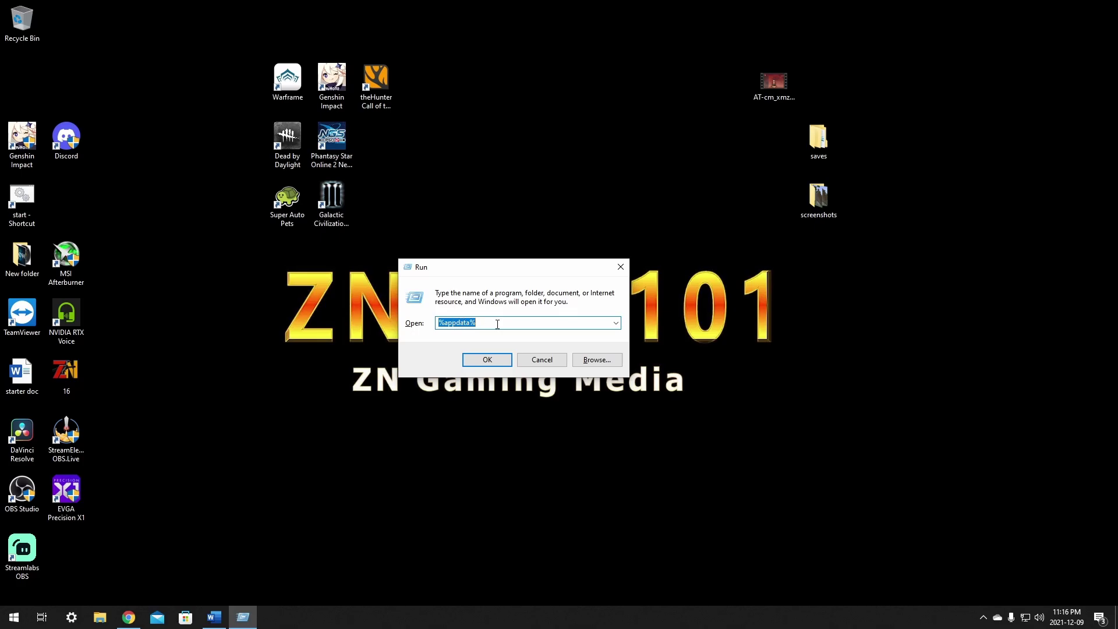
left_click(487, 359)
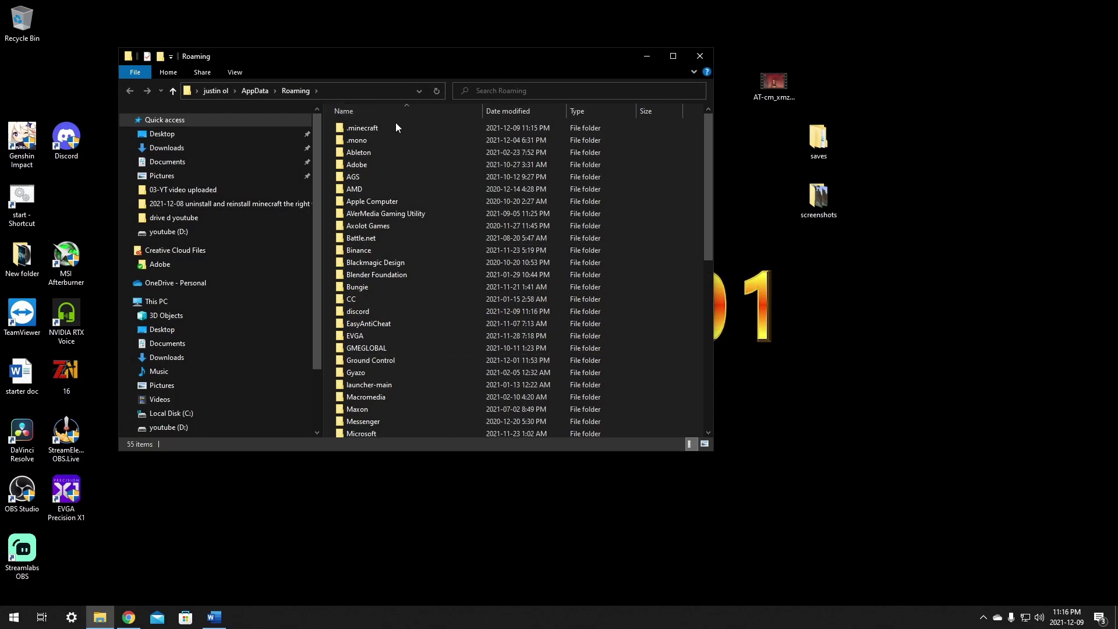
Open .minecraft and drag the desktop saves and screenshots folders in, which nests them inside saves.
left_click(361, 128)
double_click(361, 128)
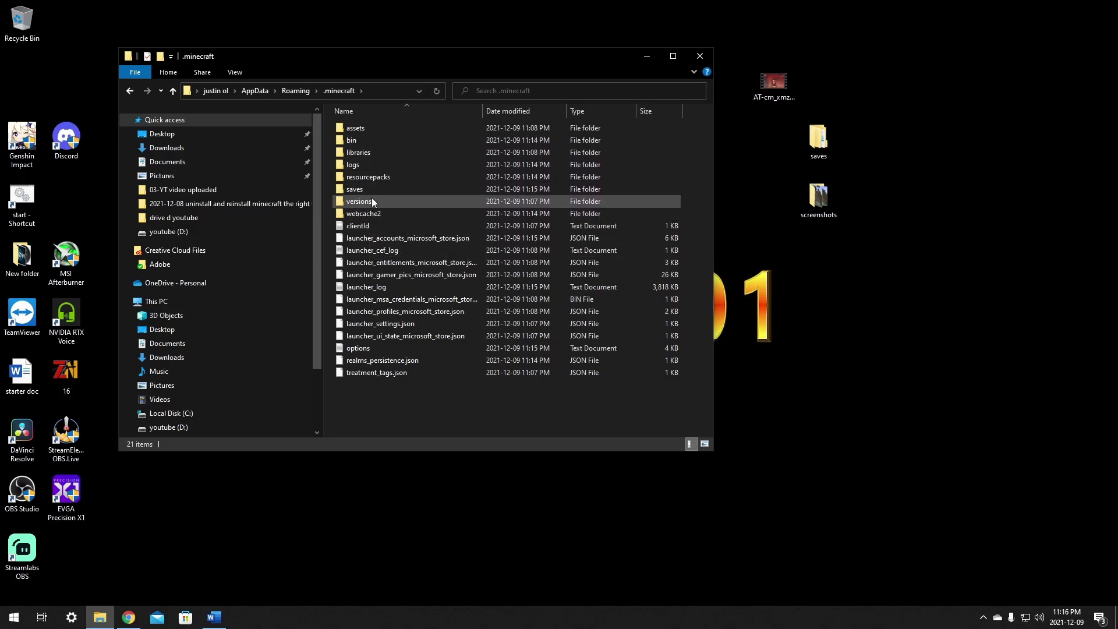
left_click_drag(869, 281, 803, 127)
right_click(812, 145)
left_click_drag(873, 296, 809, 122)
left_click_drag(458, 186, 460, 189)
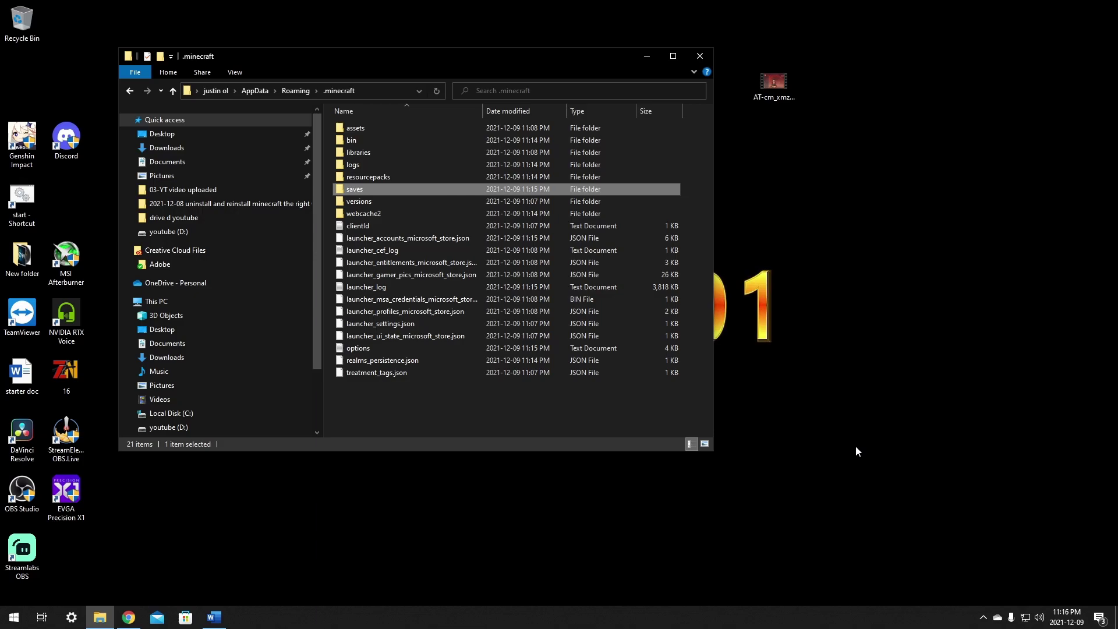
double_click(407, 188)
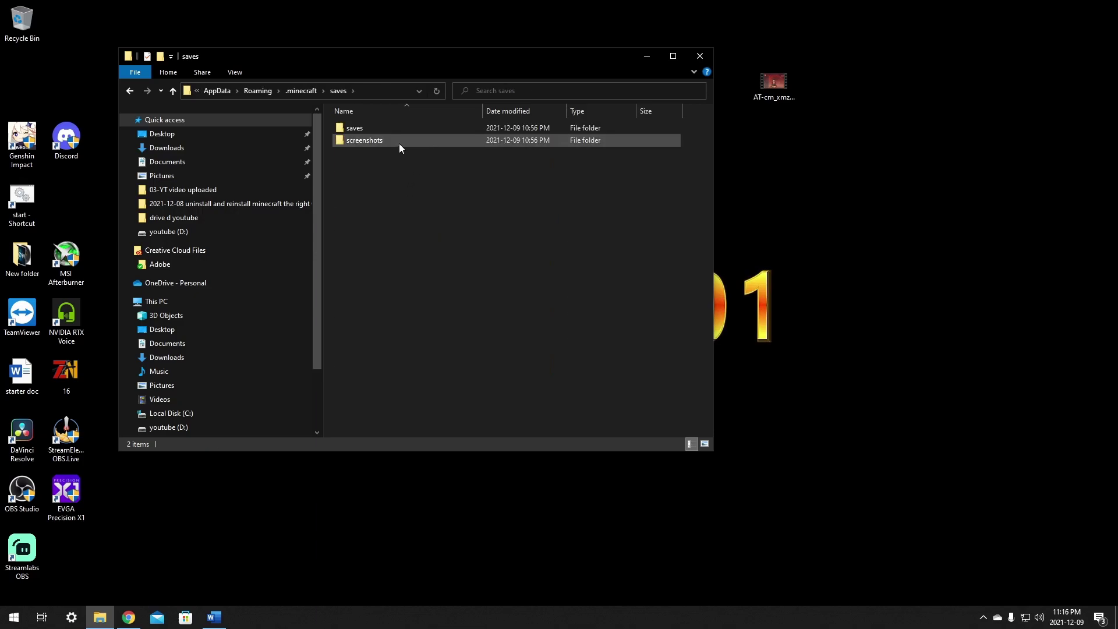
Move the misplaced folders back to the desktop, drop both into .minecraft, and check saves.
left_click_drag(368, 140, 839, 241)
left_click_drag(369, 129, 541, 173)
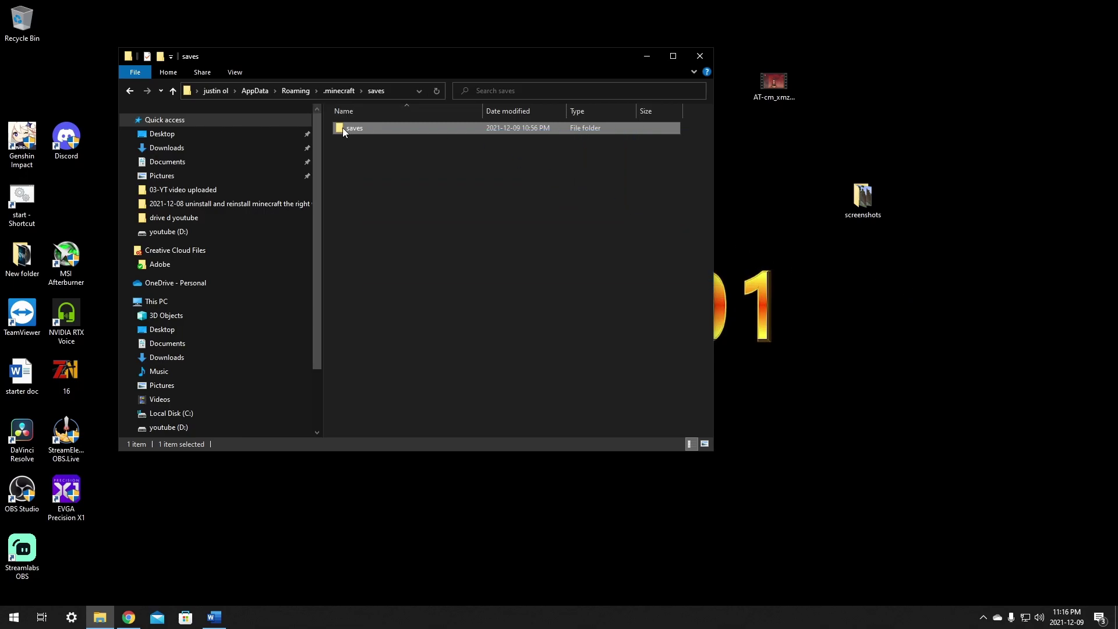
left_click_drag(343, 132, 855, 268)
left_click(130, 91)
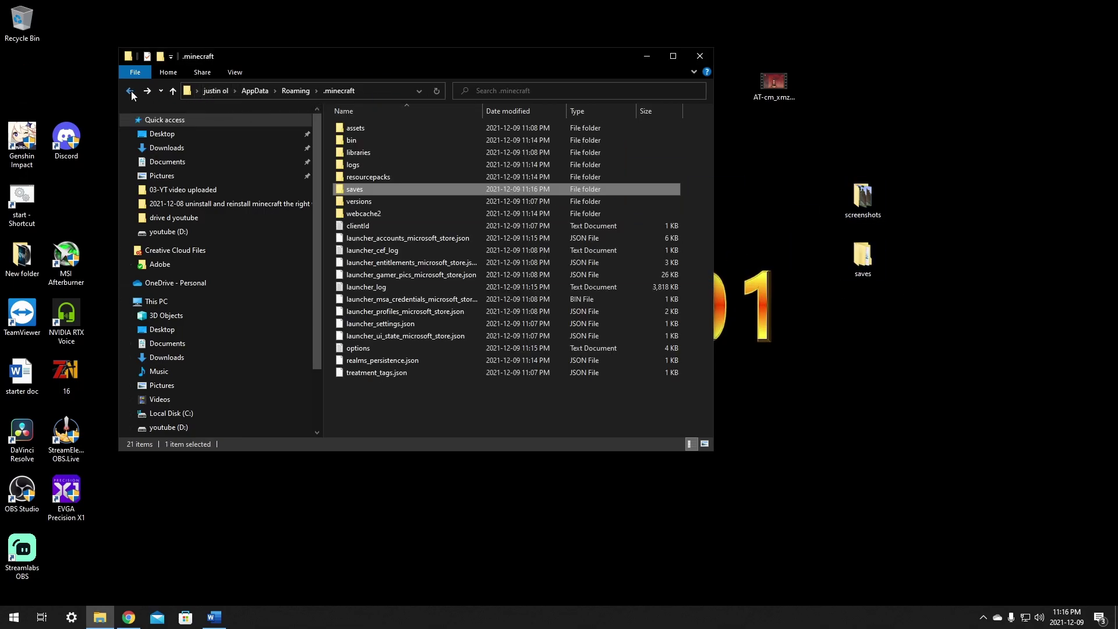
left_click_drag(933, 354, 428, 408)
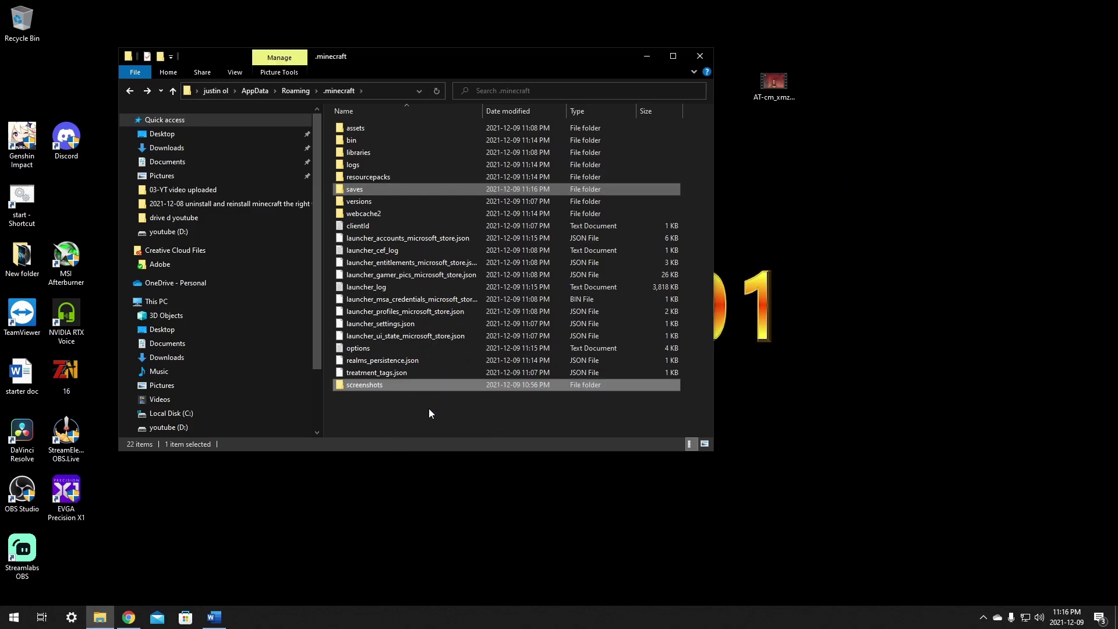
double_click(350, 187)
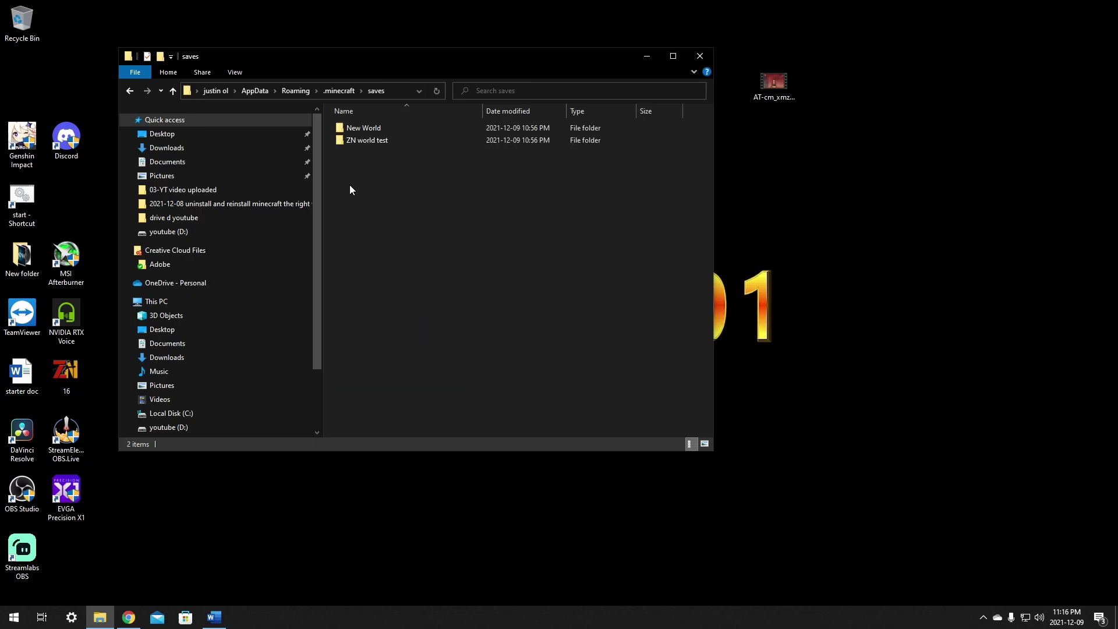
Close File Explorer and launch Minecraft Launcher from a Start search for 'minecraft'.
left_click(701, 58)
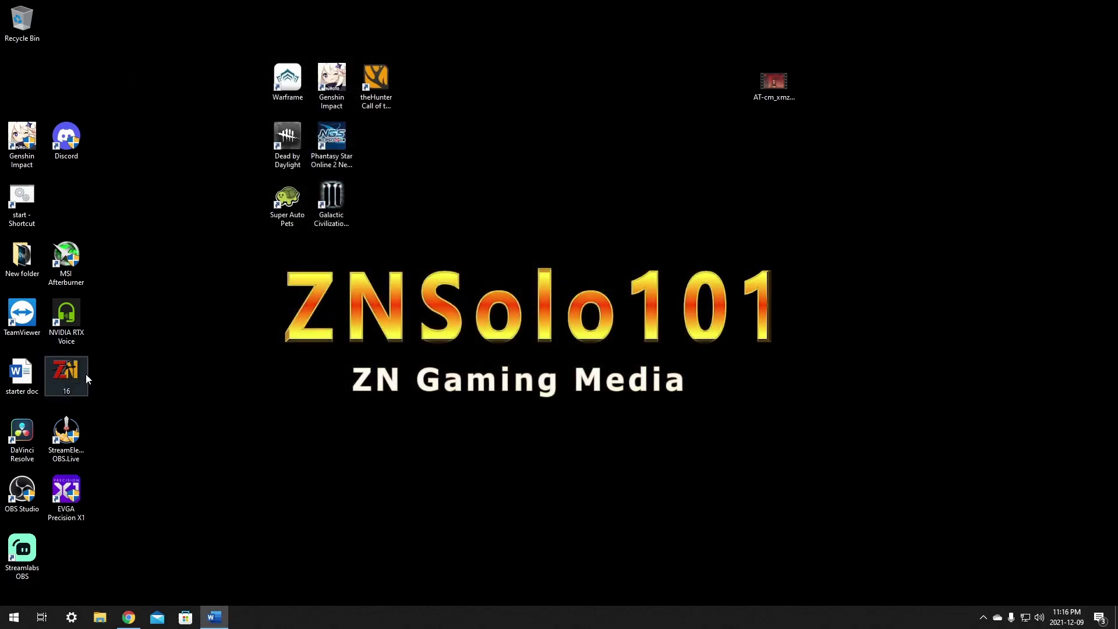
left_click(15, 621)
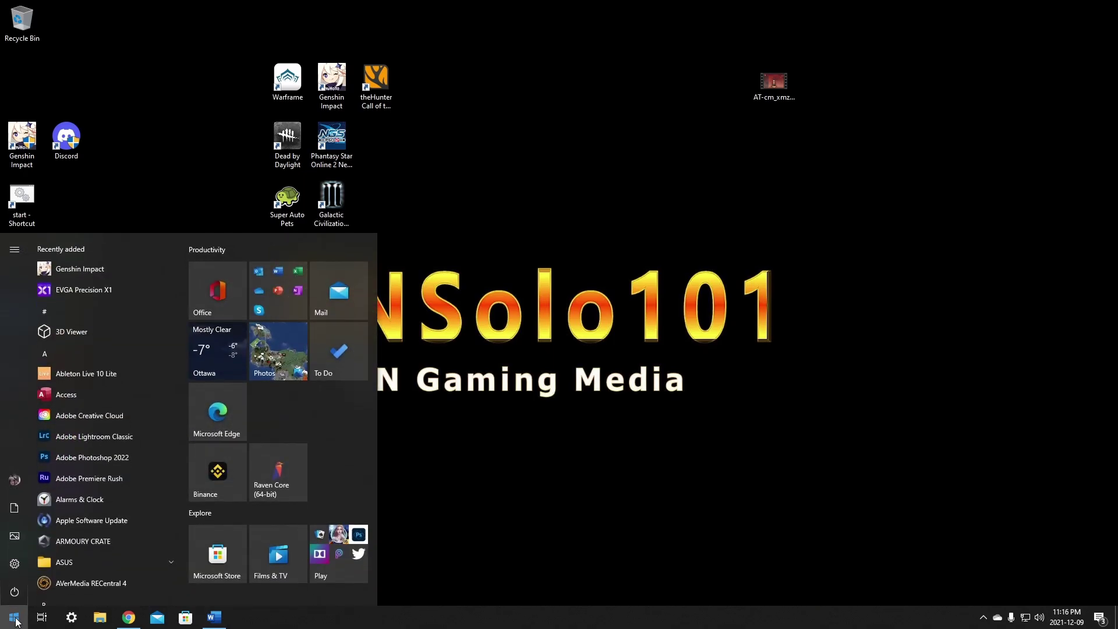
type("minecraft")
left_click(173, 302)
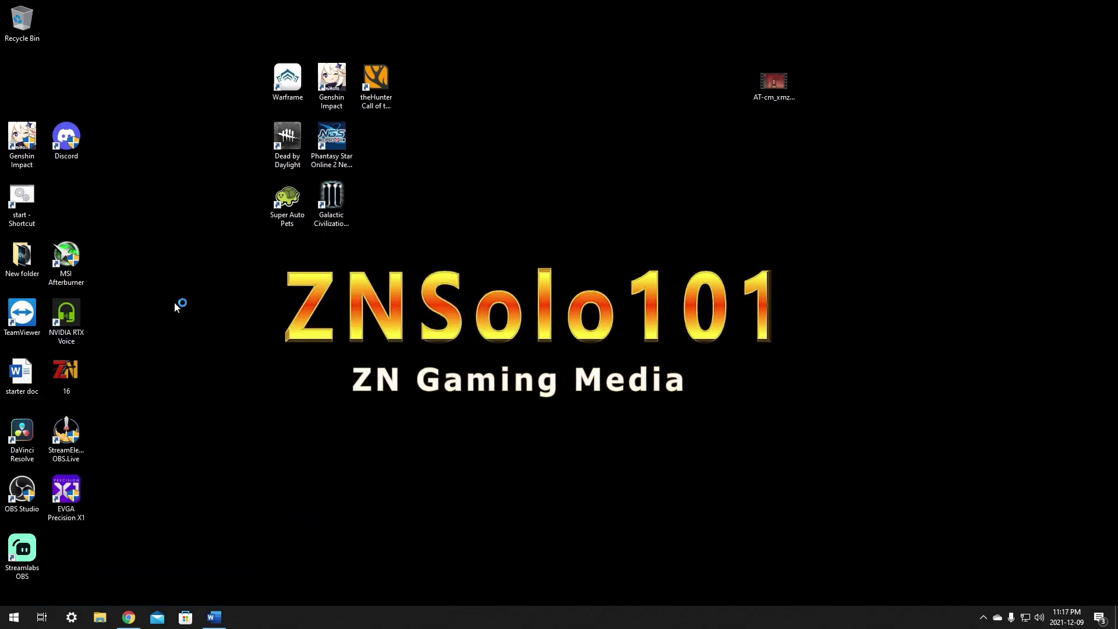
Drag the Minecraft Launcher Start menu entry onto the desktop as a shortcut and position it.
key("super")
scroll(103, 428, "down", 5)
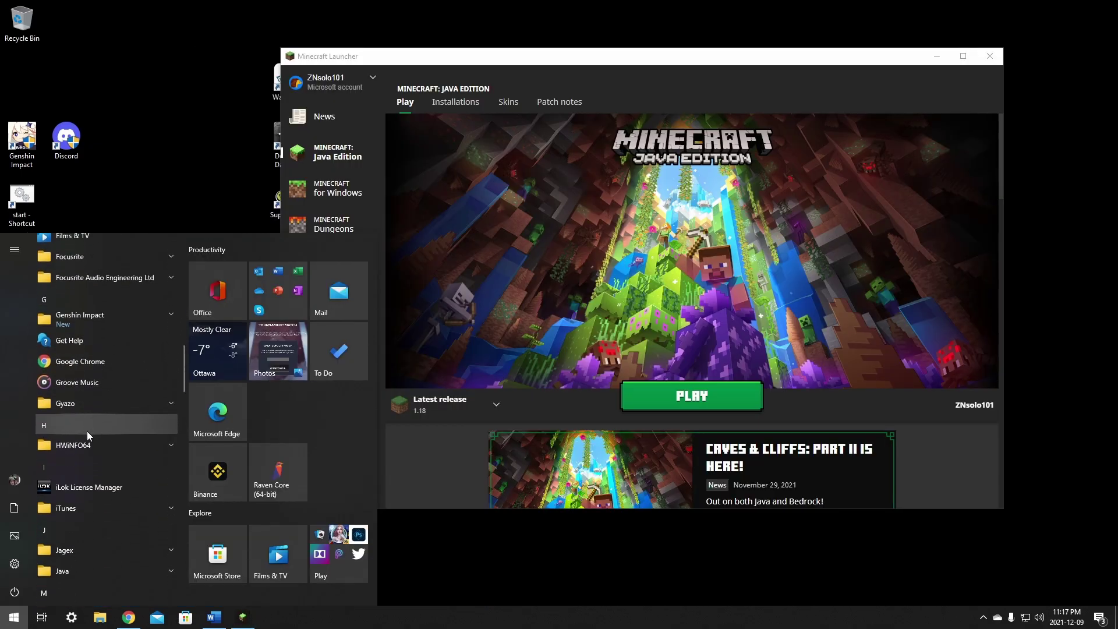
scroll(55, 472, "down", 4)
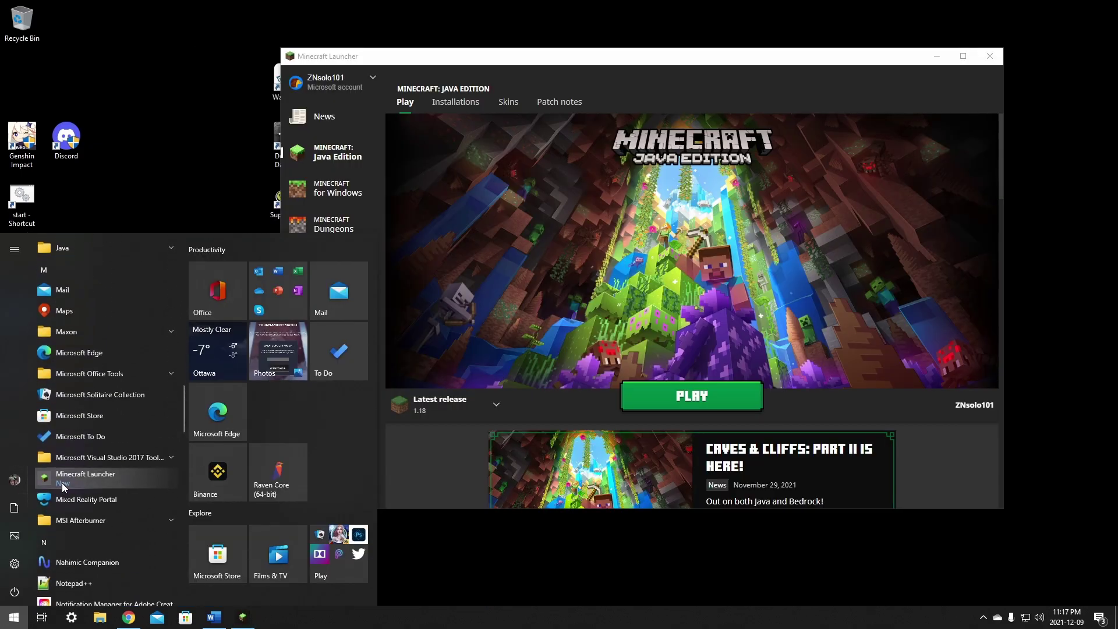
right_click(87, 480)
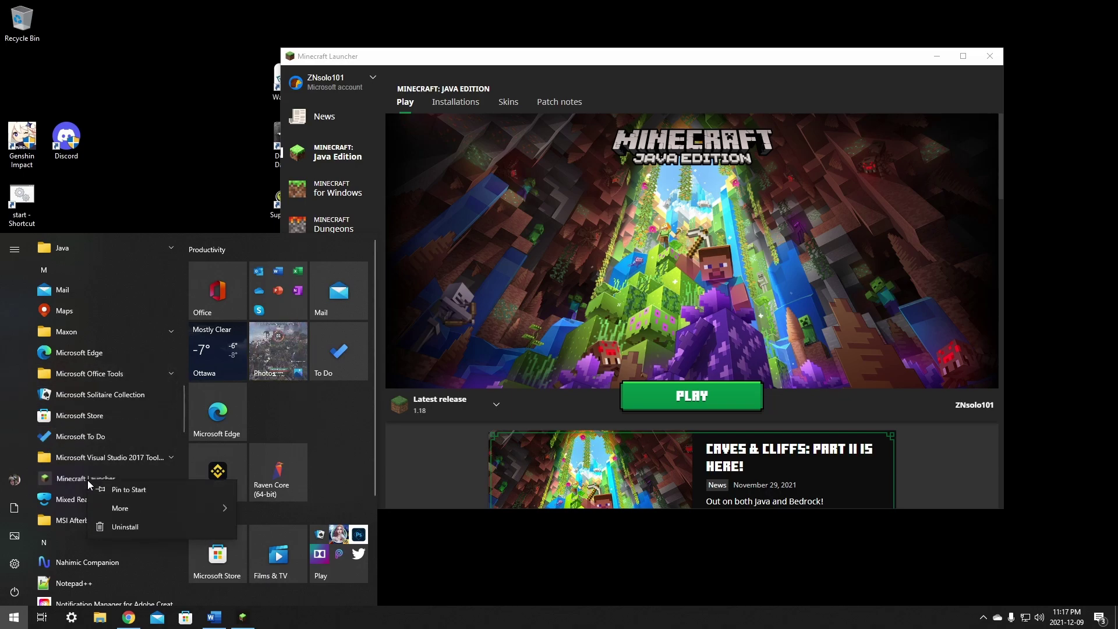
mouse_move(147, 514)
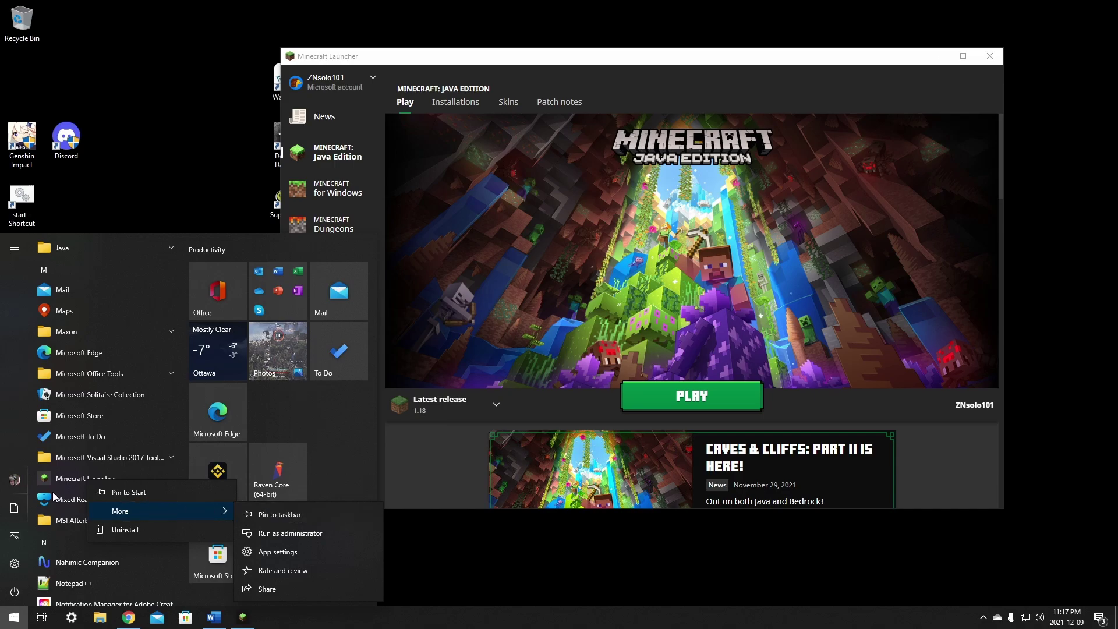
left_click(62, 477)
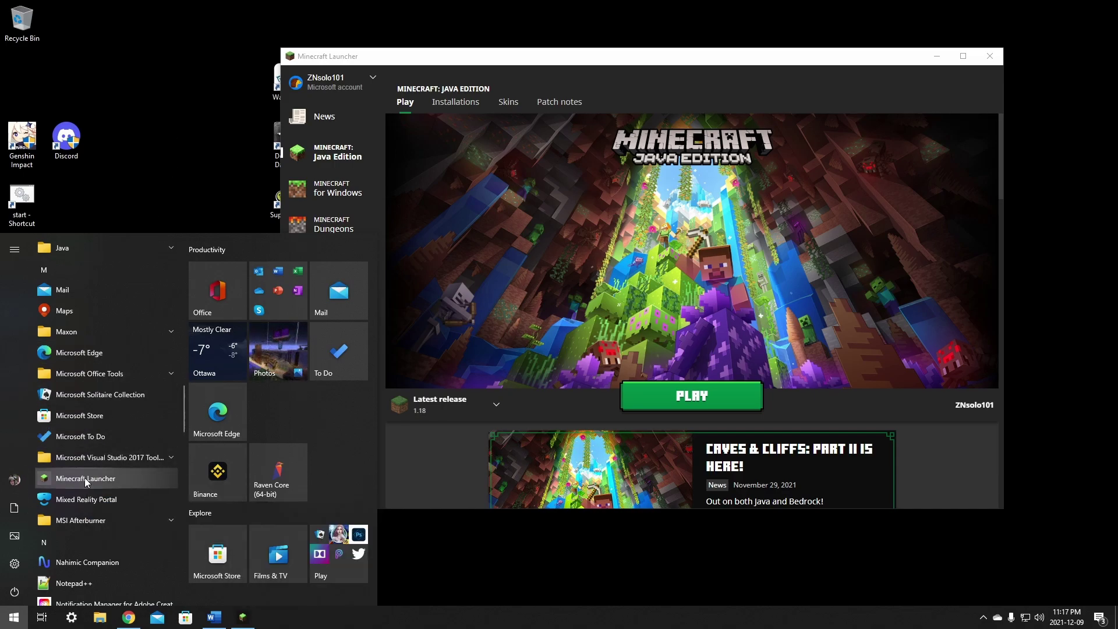
left_click_drag(85, 478, 139, 130)
left_click_drag(154, 87, 77, 200)
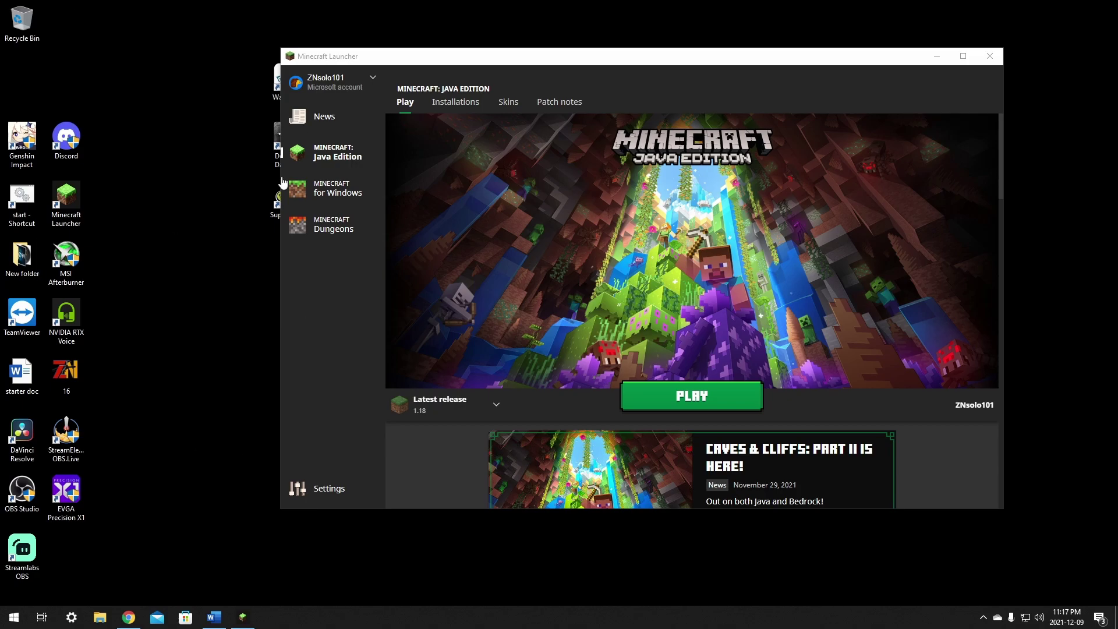
Launch Minecraft 1.18, open Singleplayer to see New World and ZN world test, and enlarge the window.
left_click(692, 393)
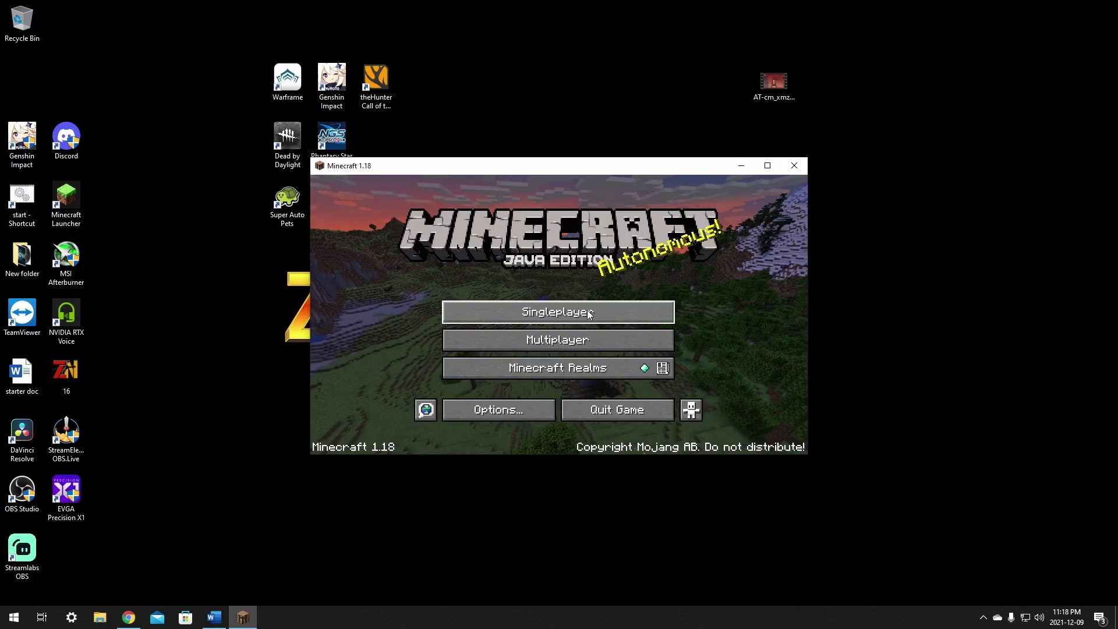
left_click(587, 310)
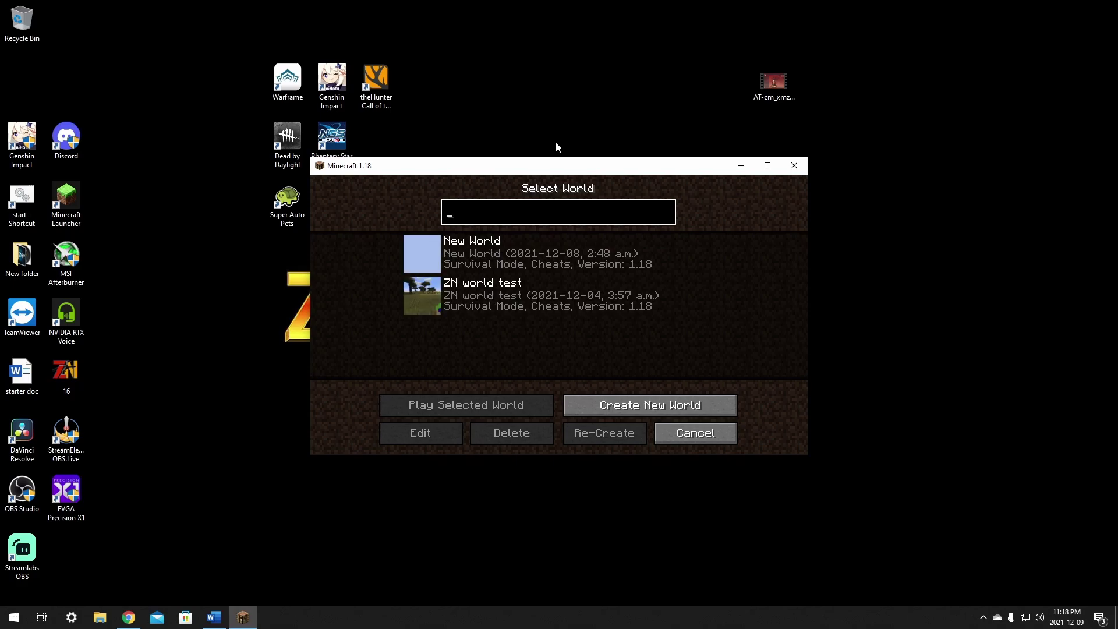
left_click_drag(556, 167, 456, 24)
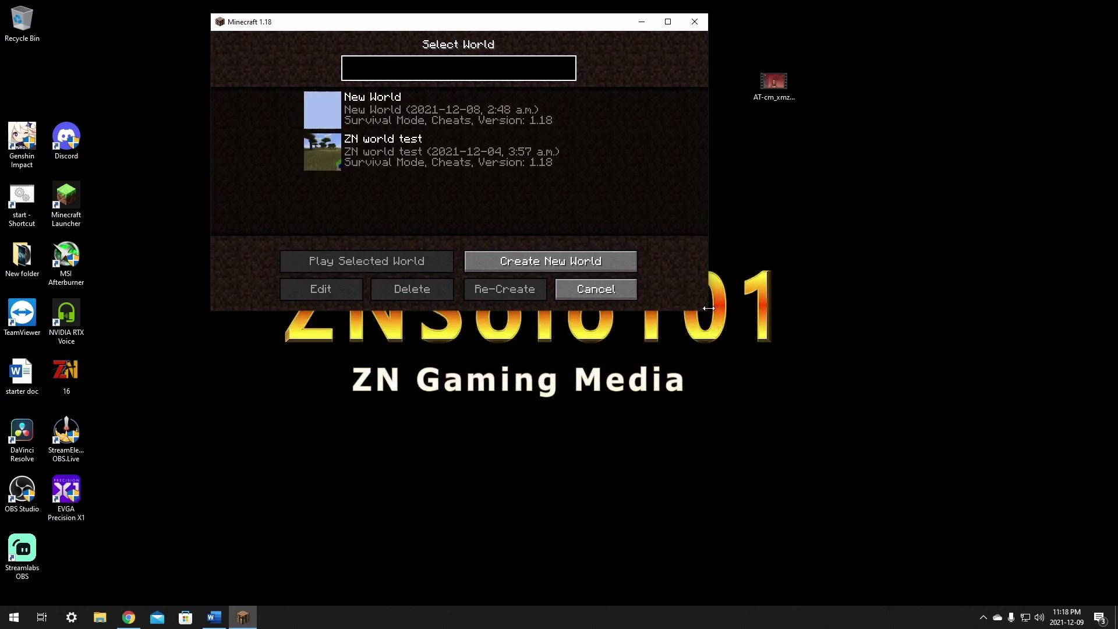
left_click_drag(707, 311, 911, 441)
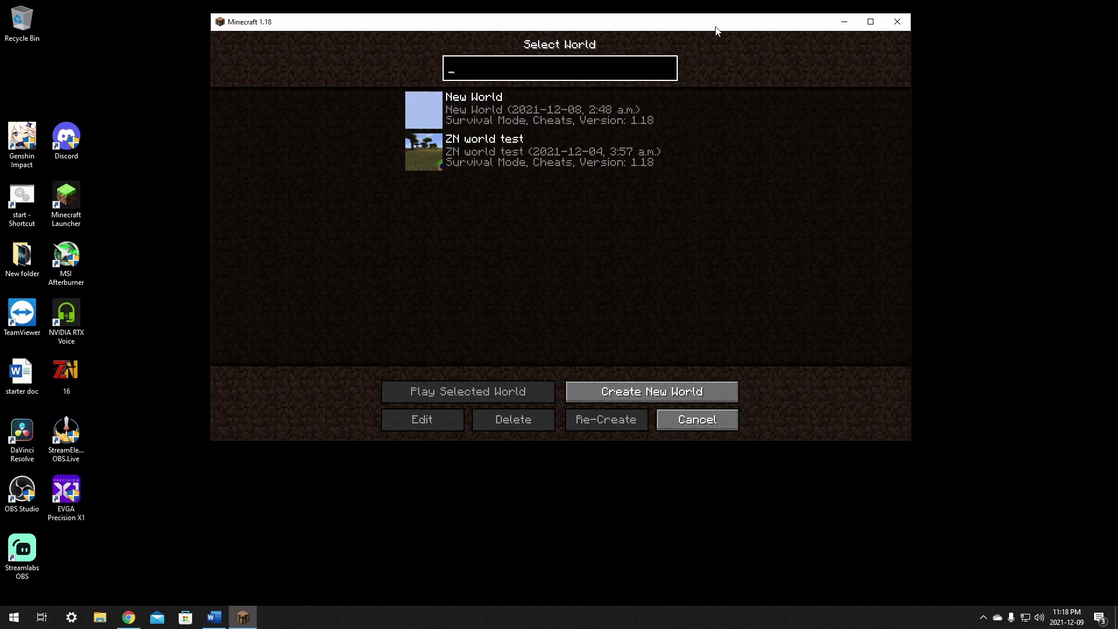
left_click_drag(716, 29, 712, 50)
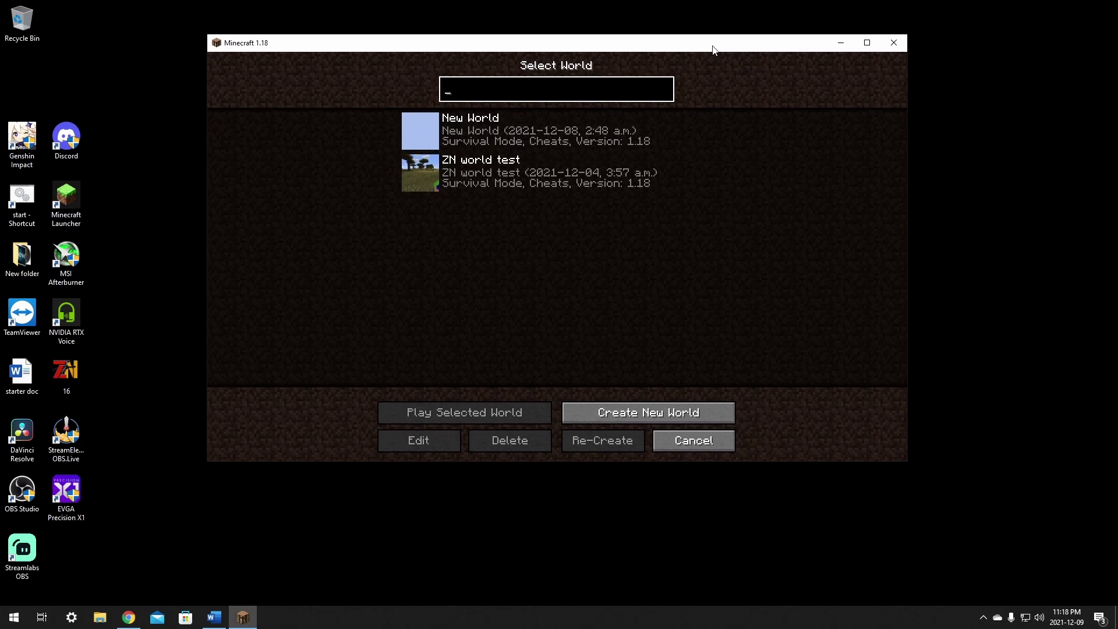